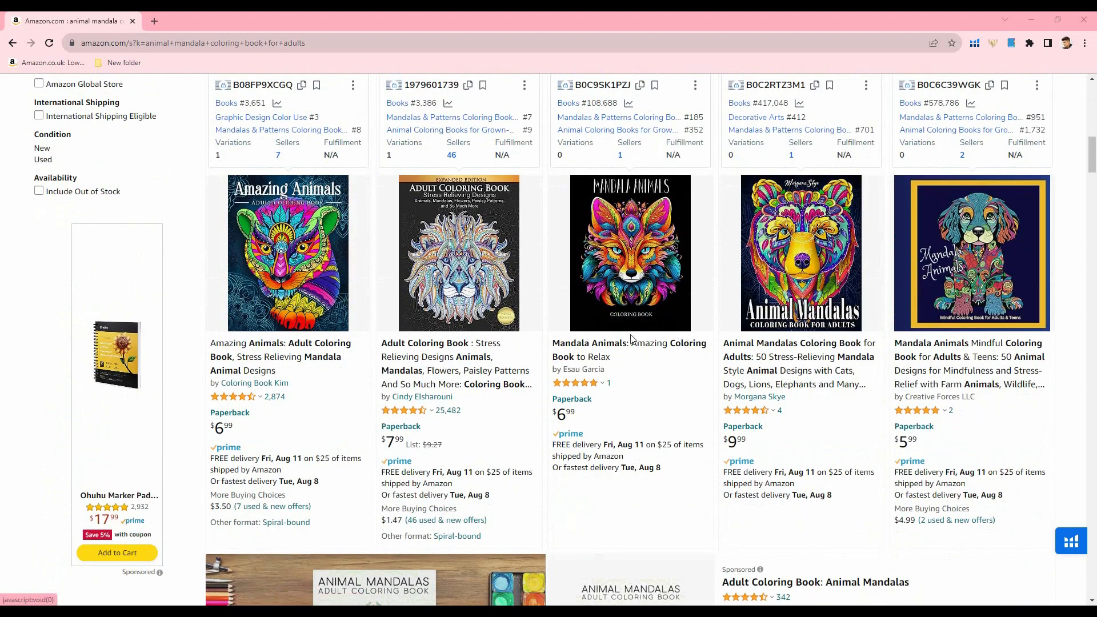
# Browse the Amazon results for animal mandala coloring books for adults, examining covers, prices and sales rankings
pyautogui.scroll(-5, 594, 337)
pyautogui.scroll(5, 591, 320)
pyautogui.scroll(-12, 591, 320)
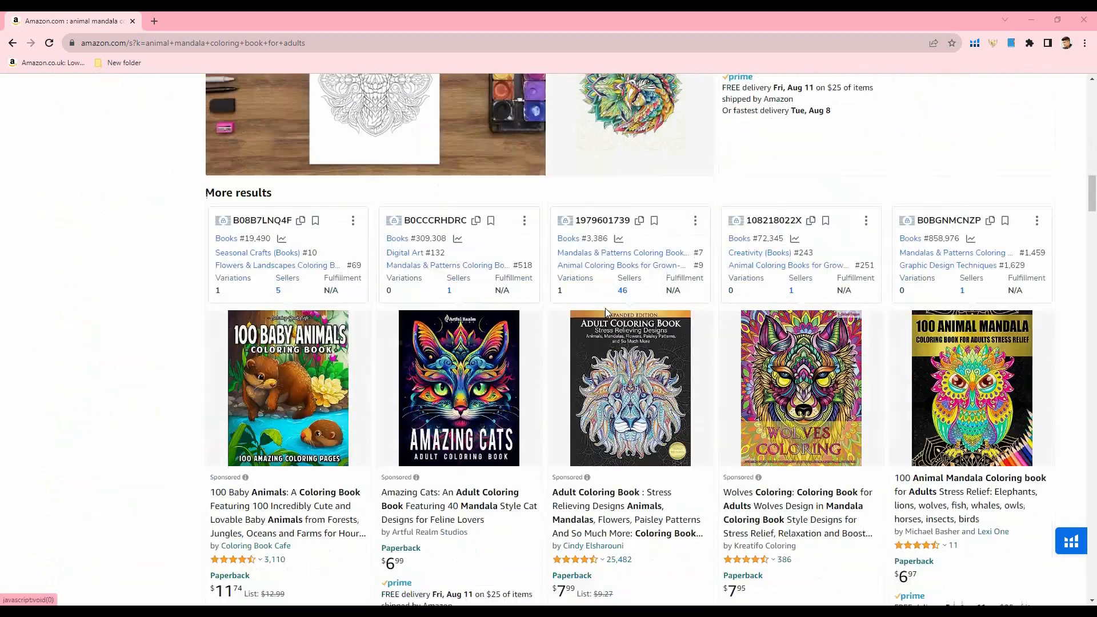
pyautogui.scroll(2, 633, 326)
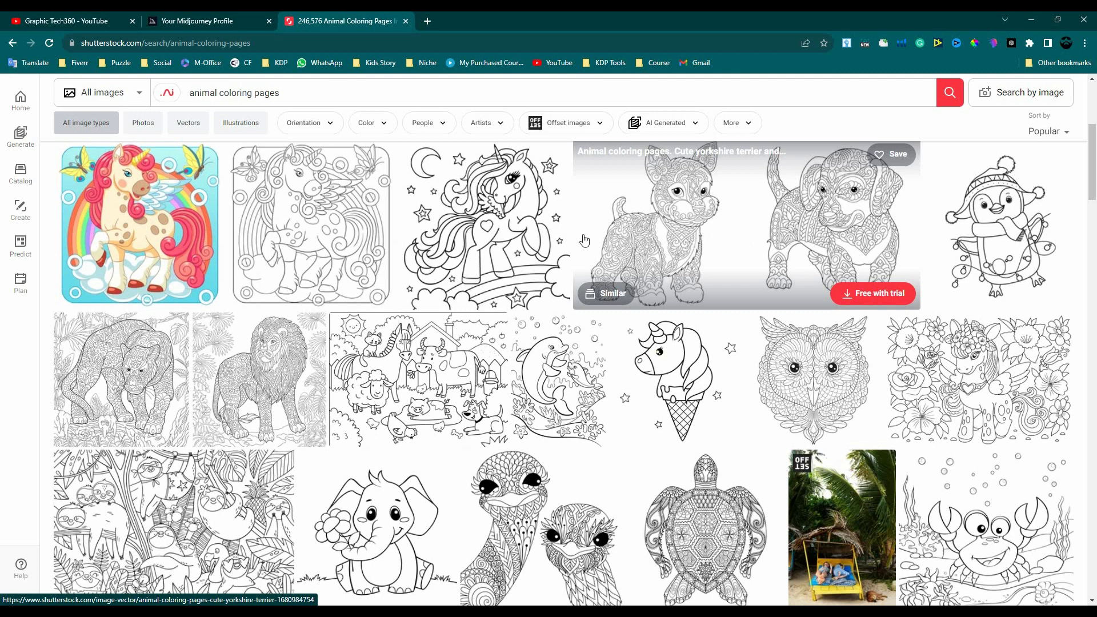
pyautogui.click(71, 27)
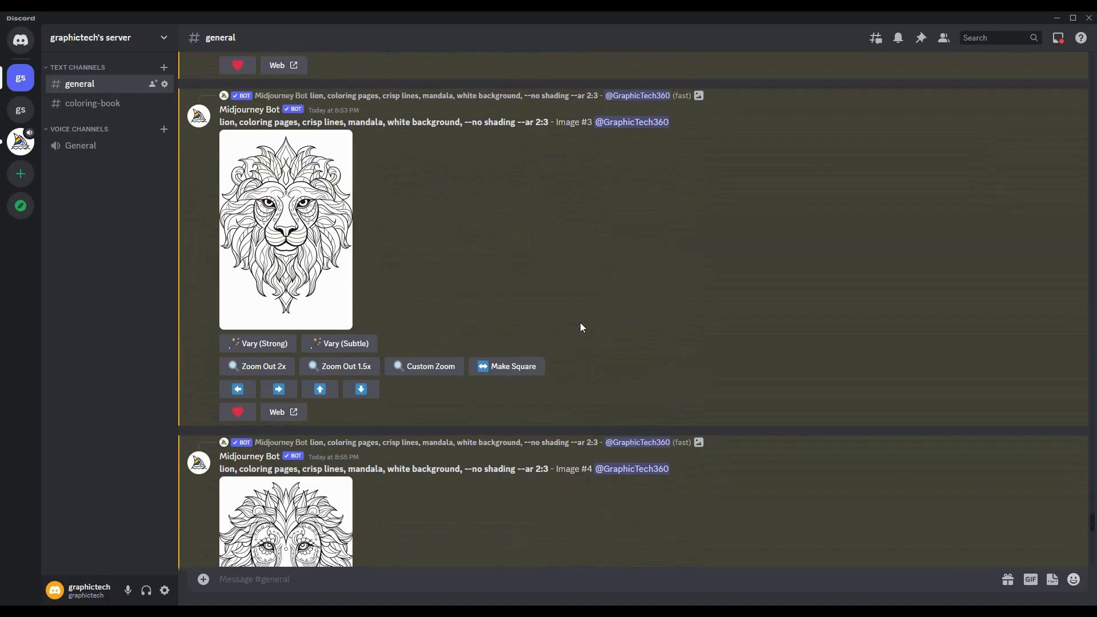
# Start a Midjourney /imagine prompt in Discord's general channel with "Elephant coloring pages, crisp lines"
pyautogui.scroll(-10, 579, 322)
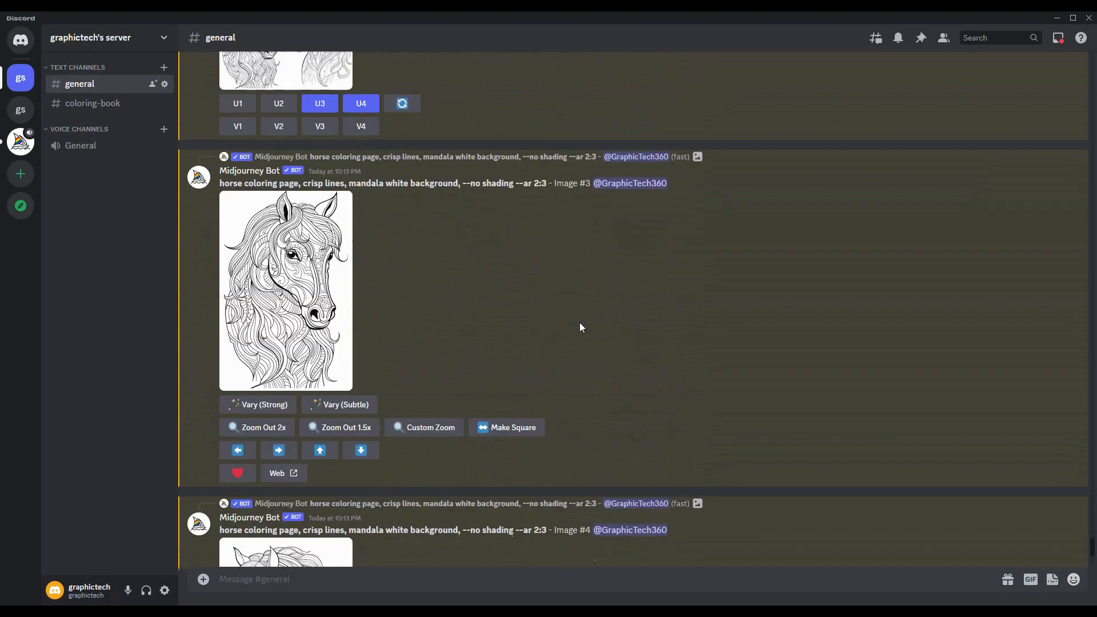
pyautogui.scroll(-5, 581, 327)
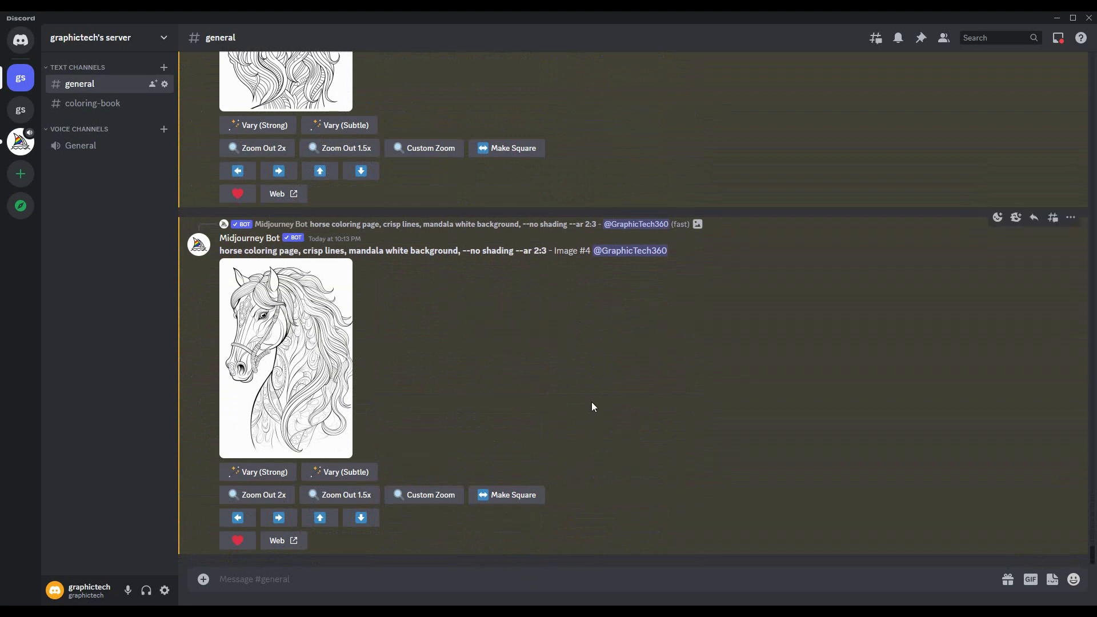
pyautogui.write('/ima')
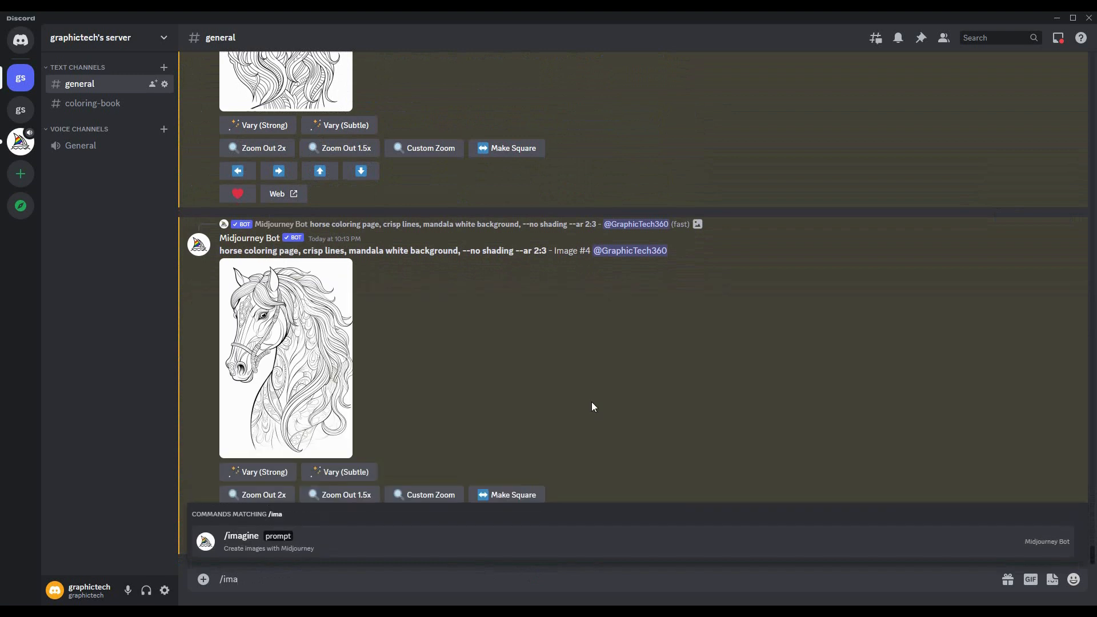
pyautogui.press('Tab')
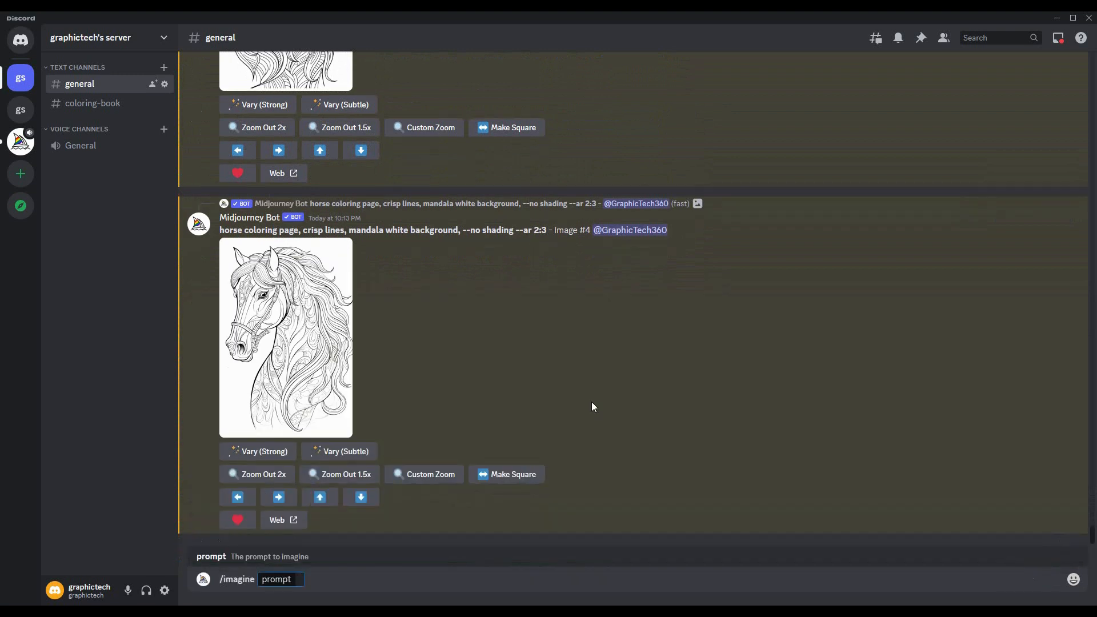
pyautogui.write('Elephant c')
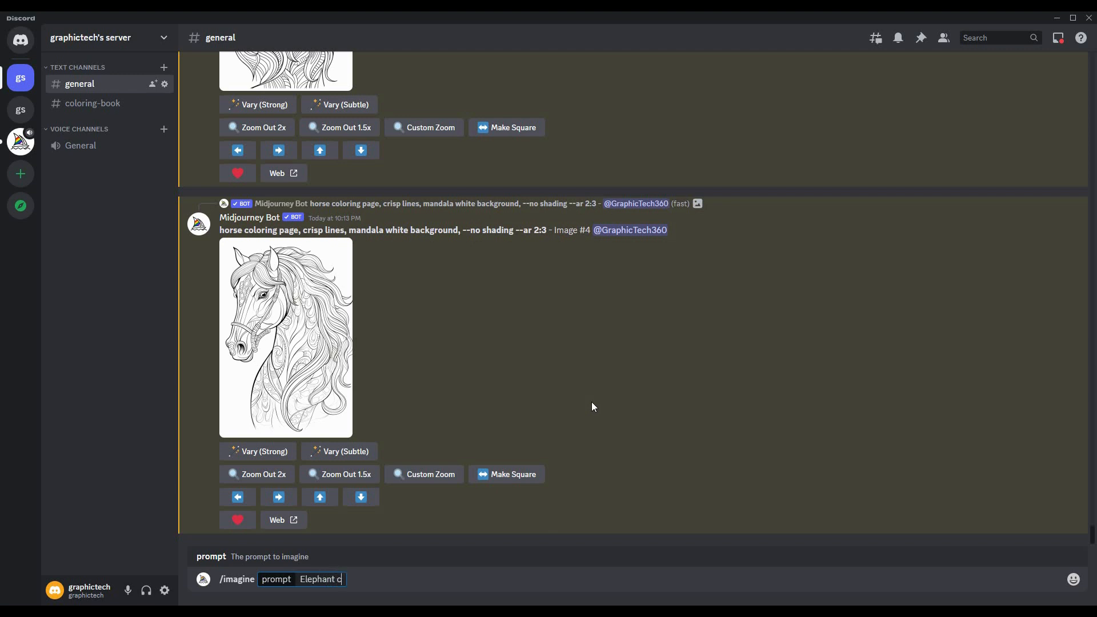
pyautogui.write('oloring pages')
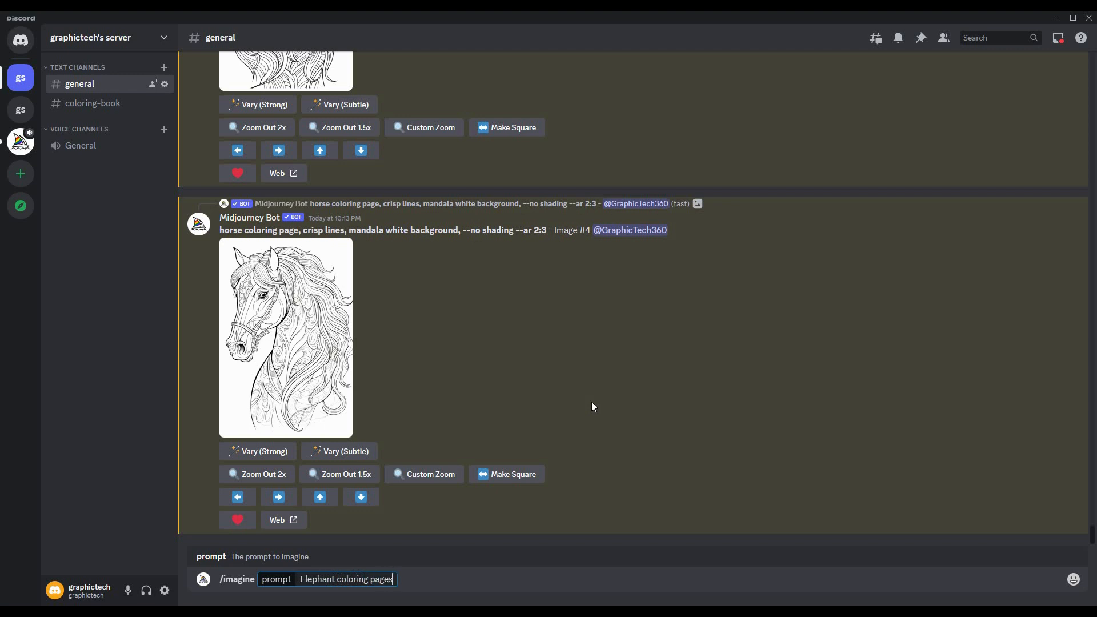
pyautogui.write(', crist')
pyautogui.press('BackSpace')
pyautogui.write('p lines')
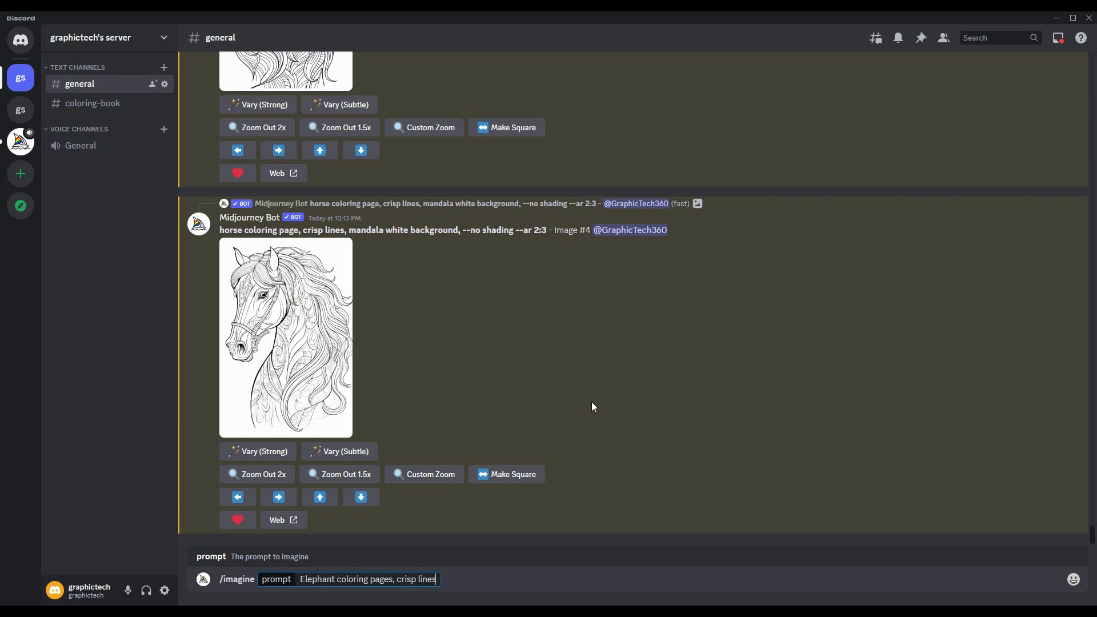
# Generate the elephant images with ", mandala, white background --no shading --ar 2:3" ending the prompt, and upscale the second image
pyautogui.write(', mandala')
pyautogui.write(', ')
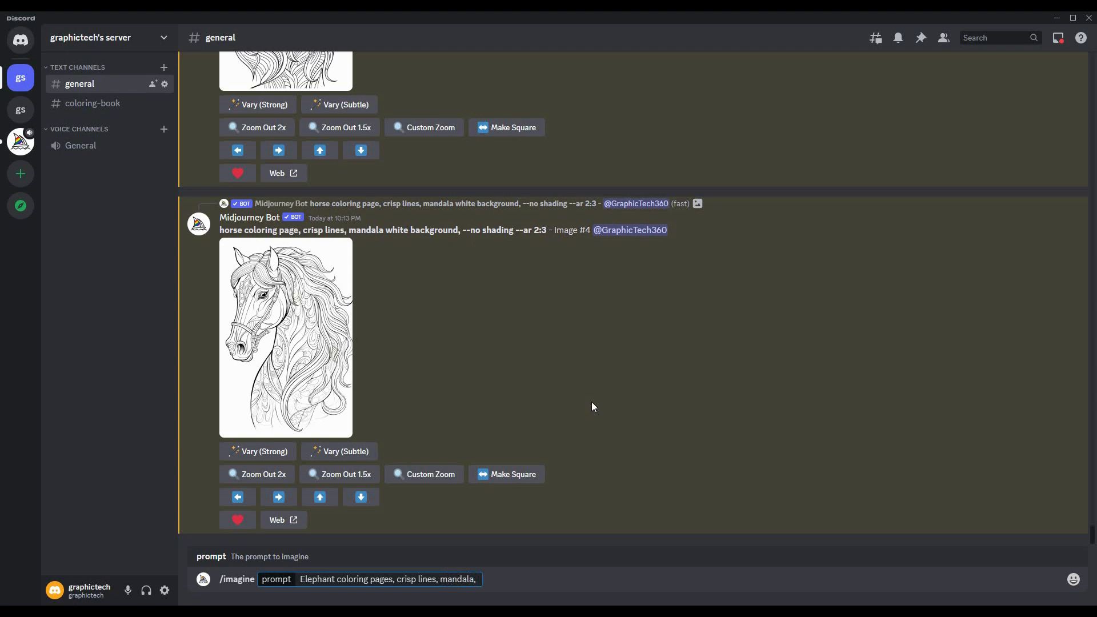
pyautogui.write('whi')
pyautogui.write('te ')
pyautogui.write('bacg')
pyautogui.write('kground')
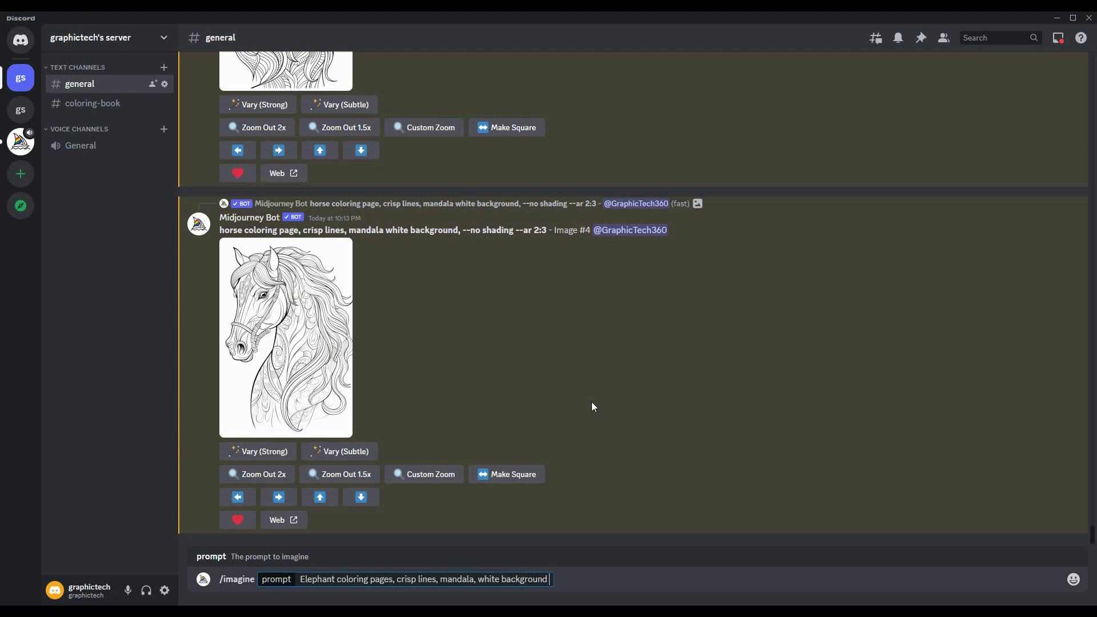
pyautogui.write('--no shading')
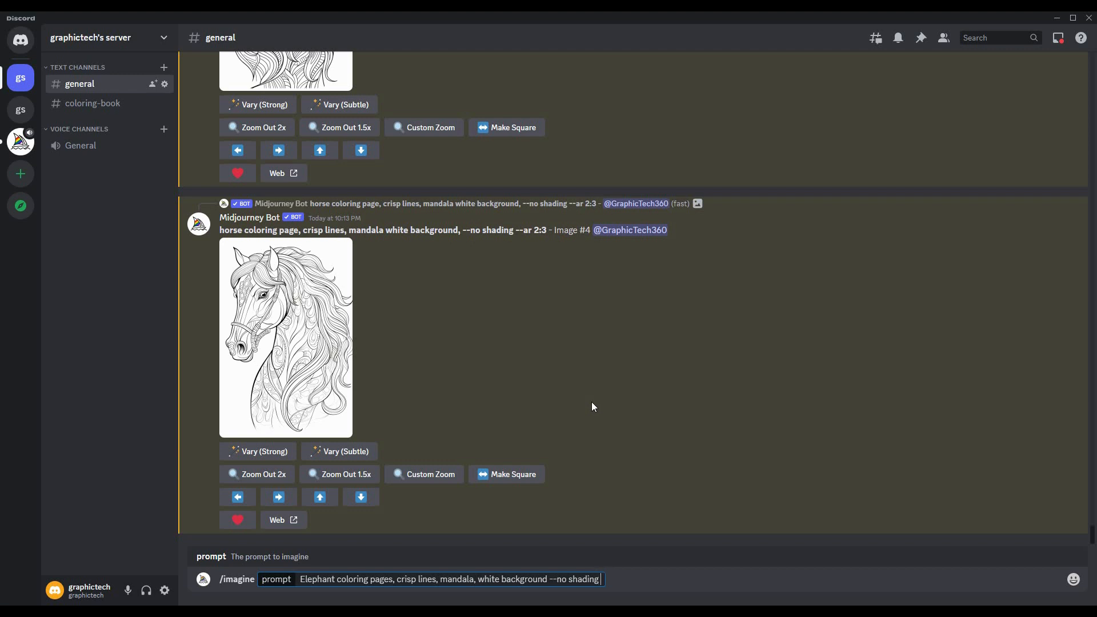
pyautogui.write(' --')
pyautogui.hotkey('ctrl', 'a')
pyautogui.write('/imagine Elephant coloring pages, crisp lines, mandala, white background --no shading --ar 2:3')
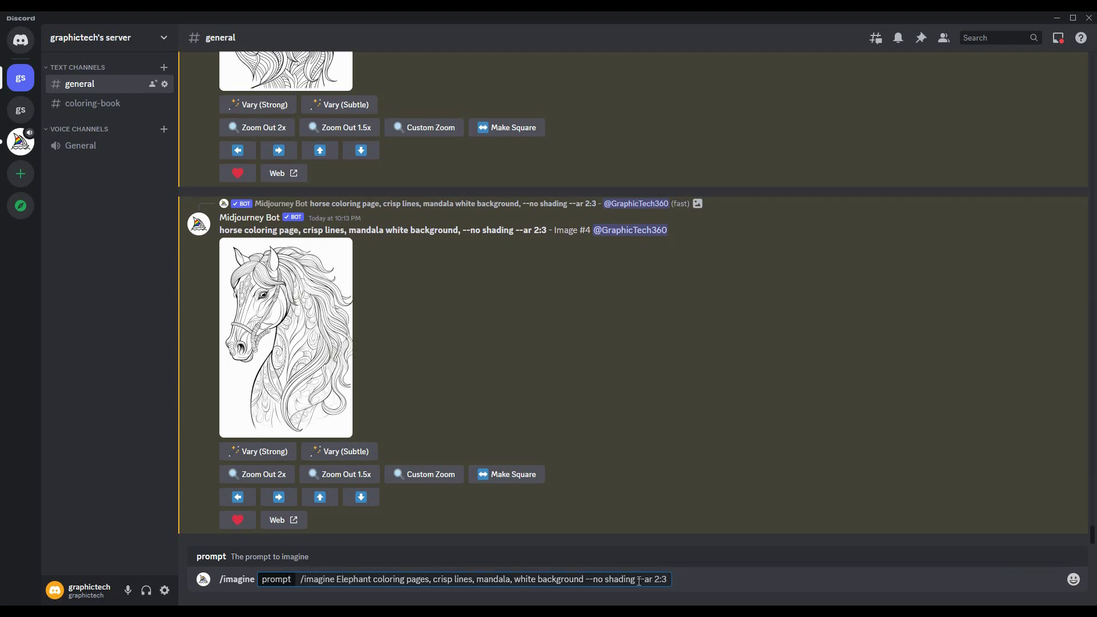
pyautogui.press('Return')
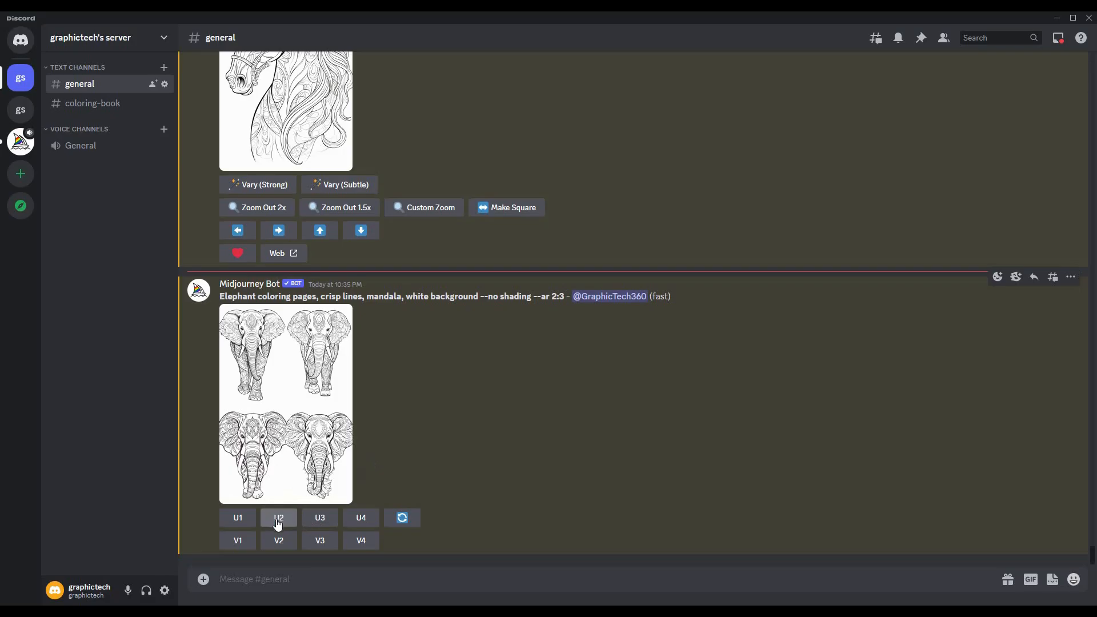
pyautogui.click(278, 520)
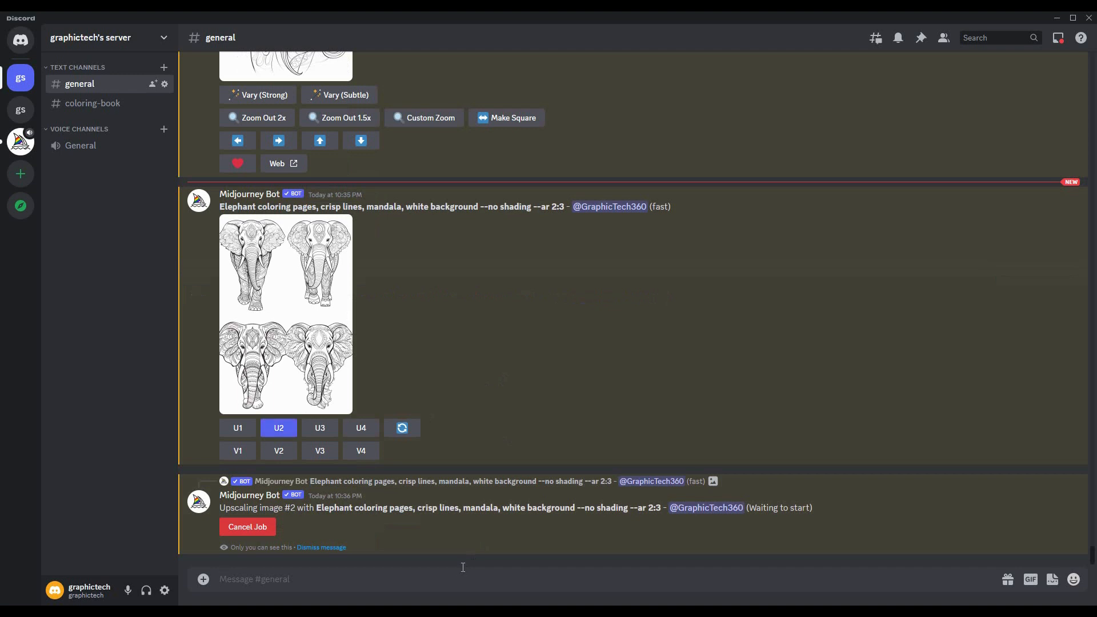
# Generate images with the /imagine prompt "Elephant head coloring pages, crisp lines, mandala, white background --no shading --ar 2:3"
pyautogui.write('/im')
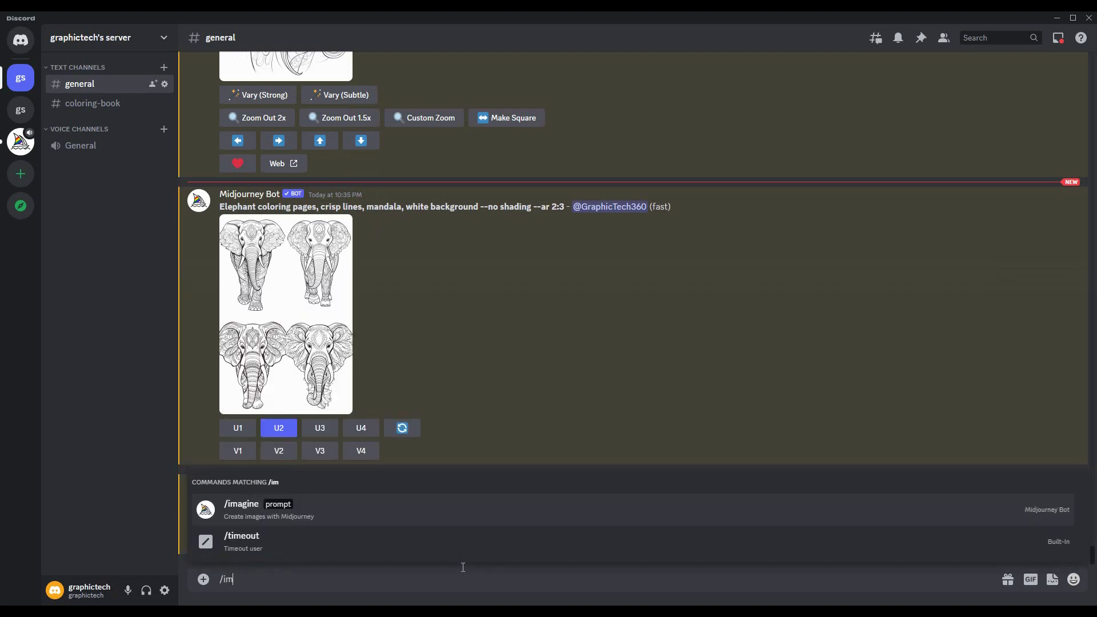
pyautogui.press('Tab')
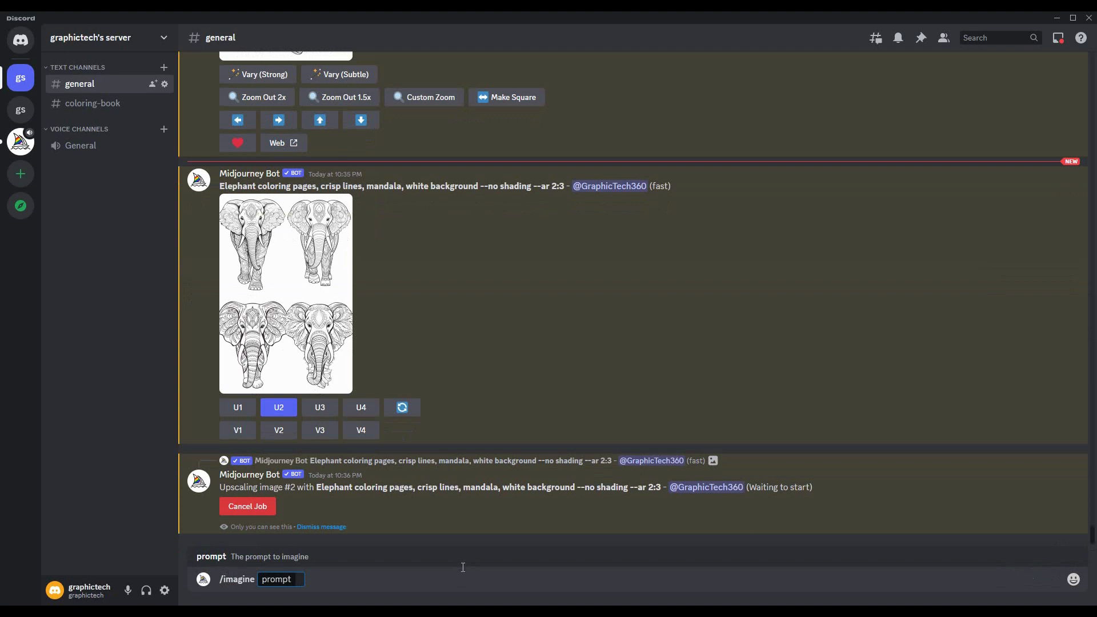
pyautogui.write('/imagine Elephant coloring pages, crisp lines, mandala, white background --no shading --ar 2:3')
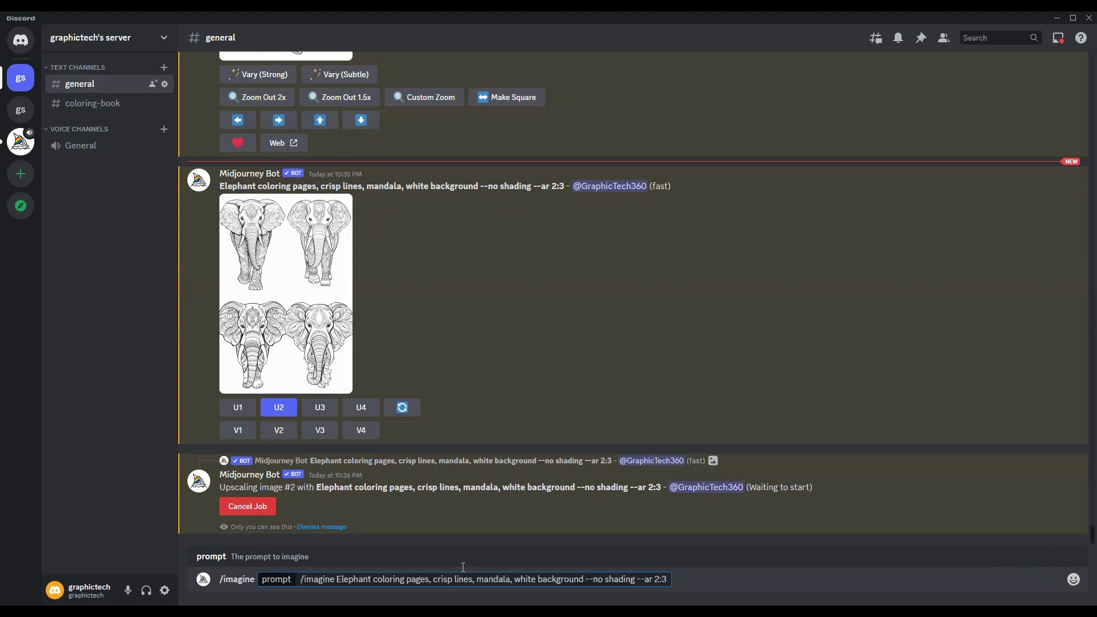
pyautogui.moveTo(336, 579); pyautogui.dragTo(298, 579)
pyautogui.press('BackSpace')
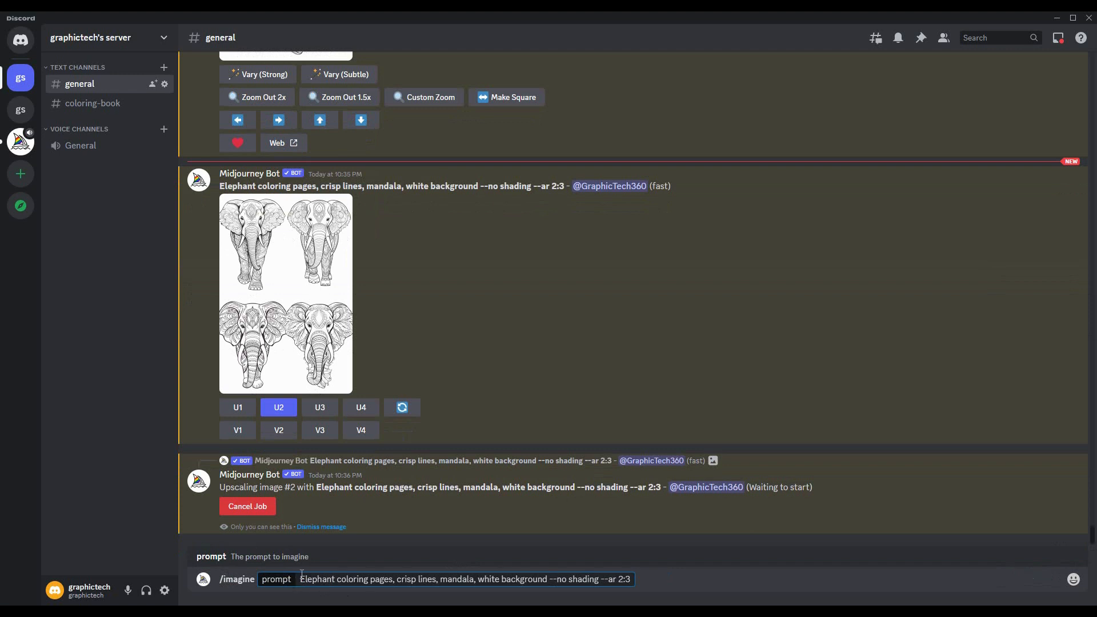
pyautogui.click(336, 579)
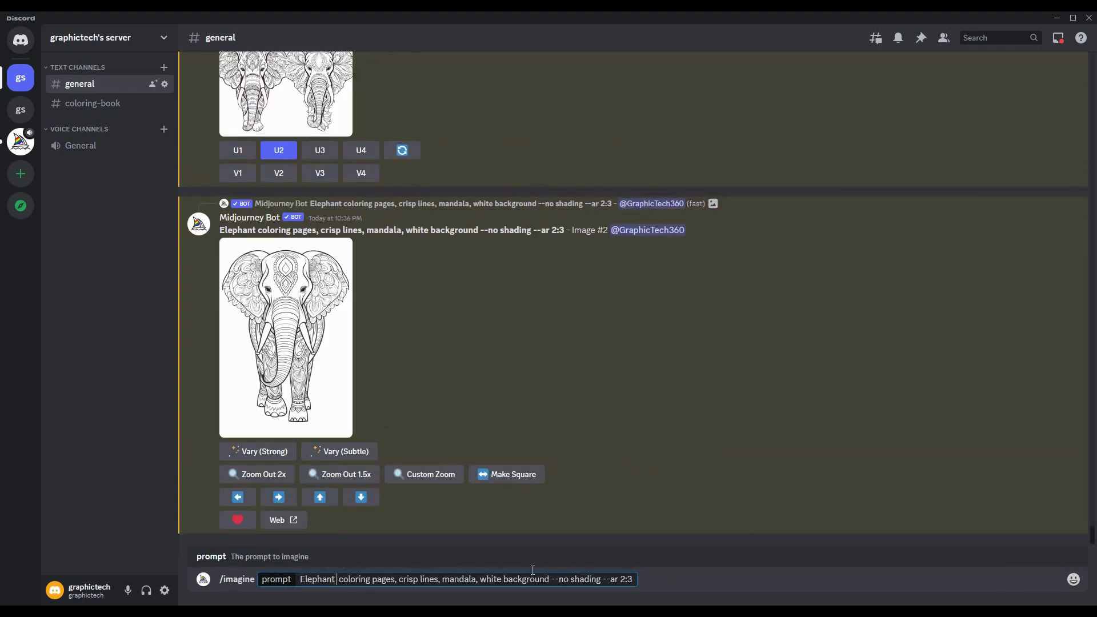
pyautogui.write('head')
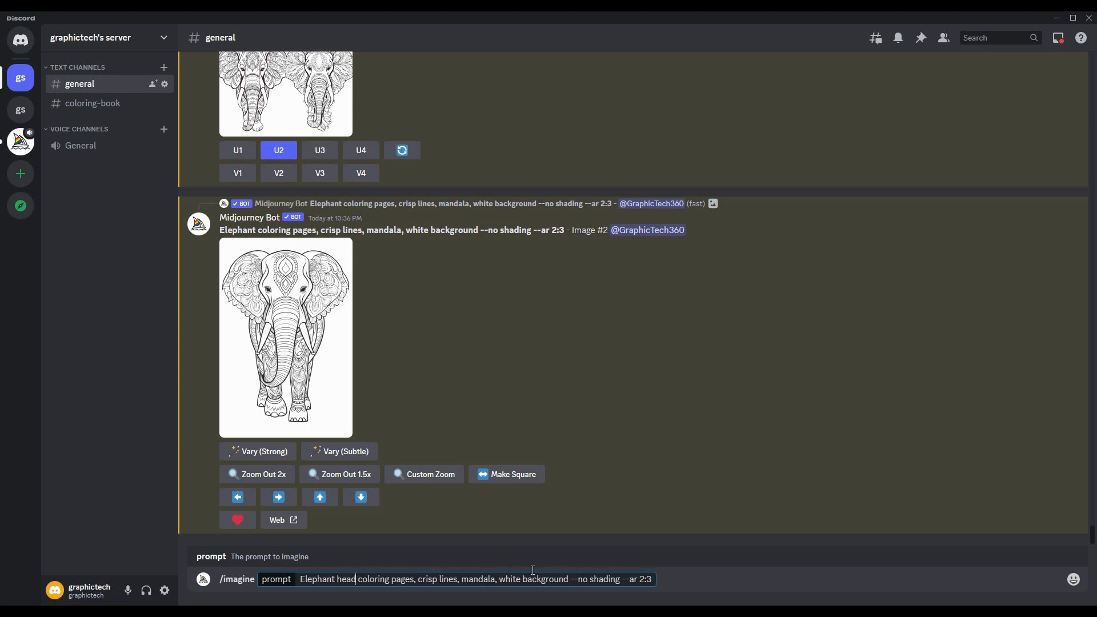
pyautogui.click(654, 579)
pyautogui.press('Return')
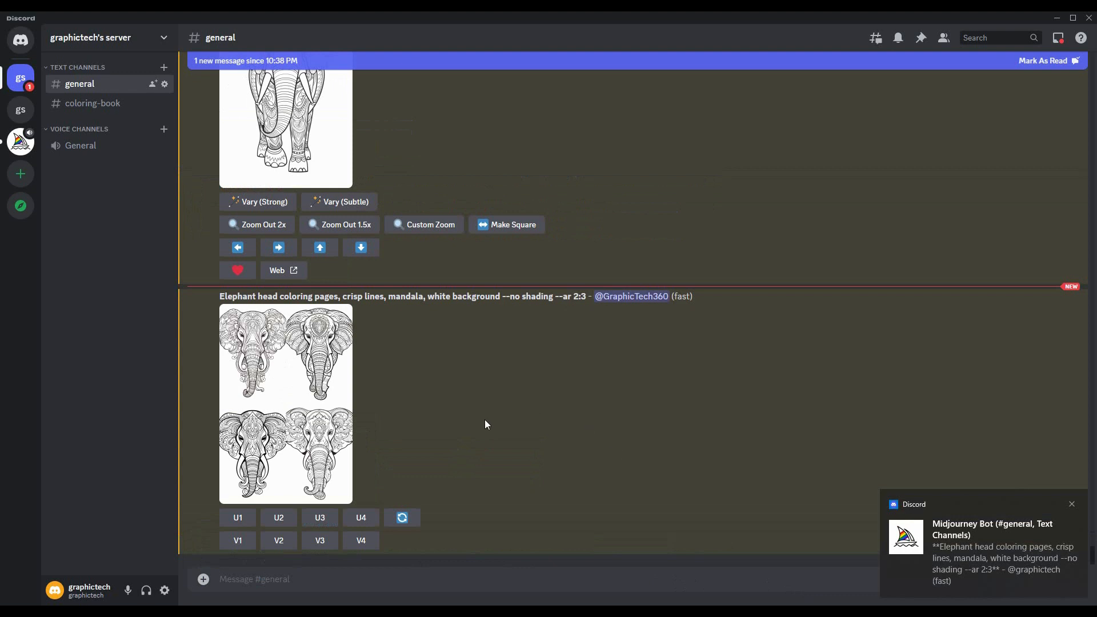
# Inspect the enlarged grid of four elephant head designs and return to the channel
pyautogui.scroll(1, 485, 422)
pyautogui.click(274, 448)
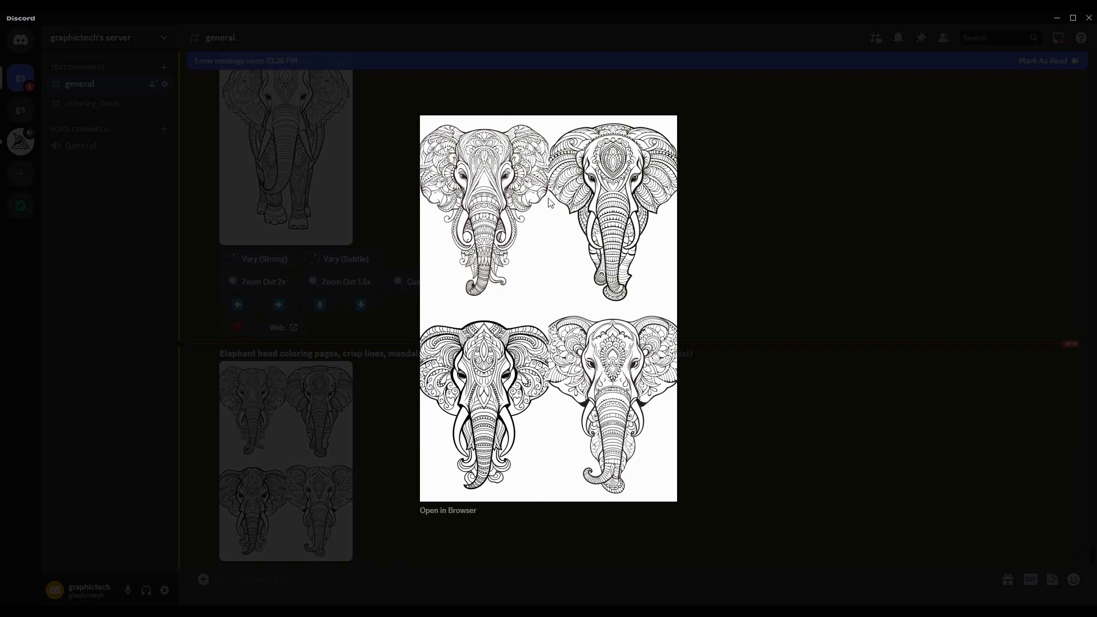
pyautogui.click(765, 486)
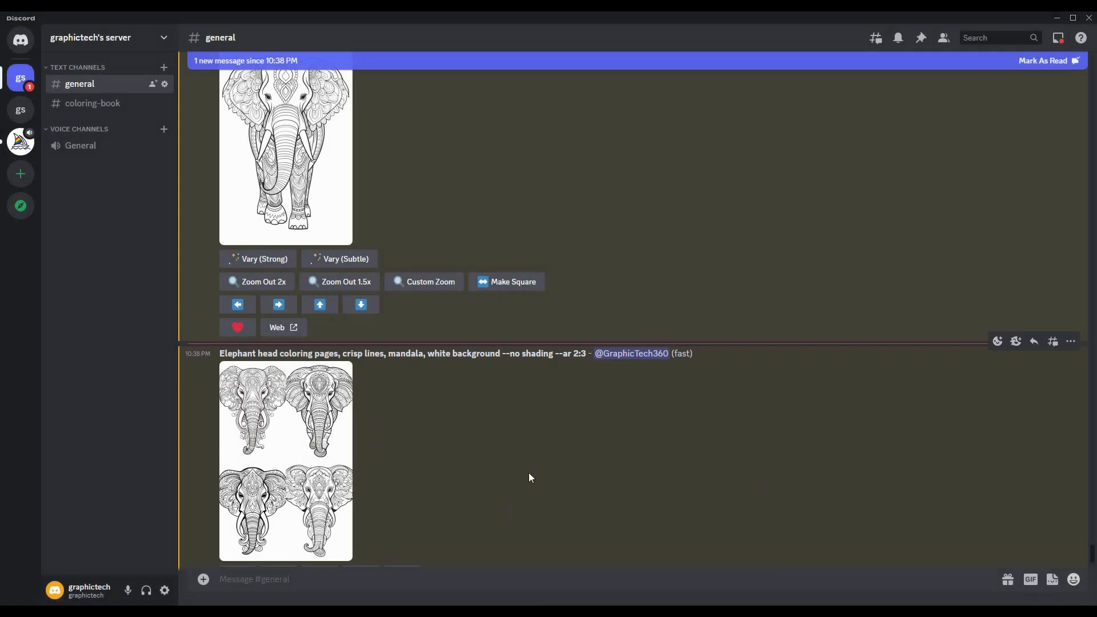
pyautogui.scroll(-2, 531, 431)
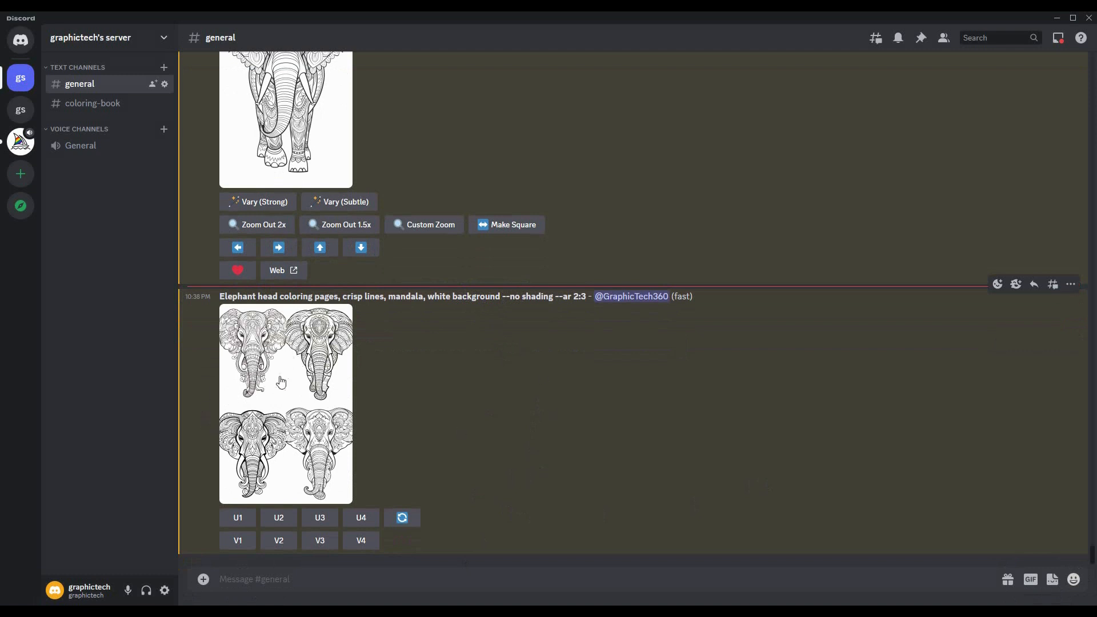
pyautogui.click(320, 344)
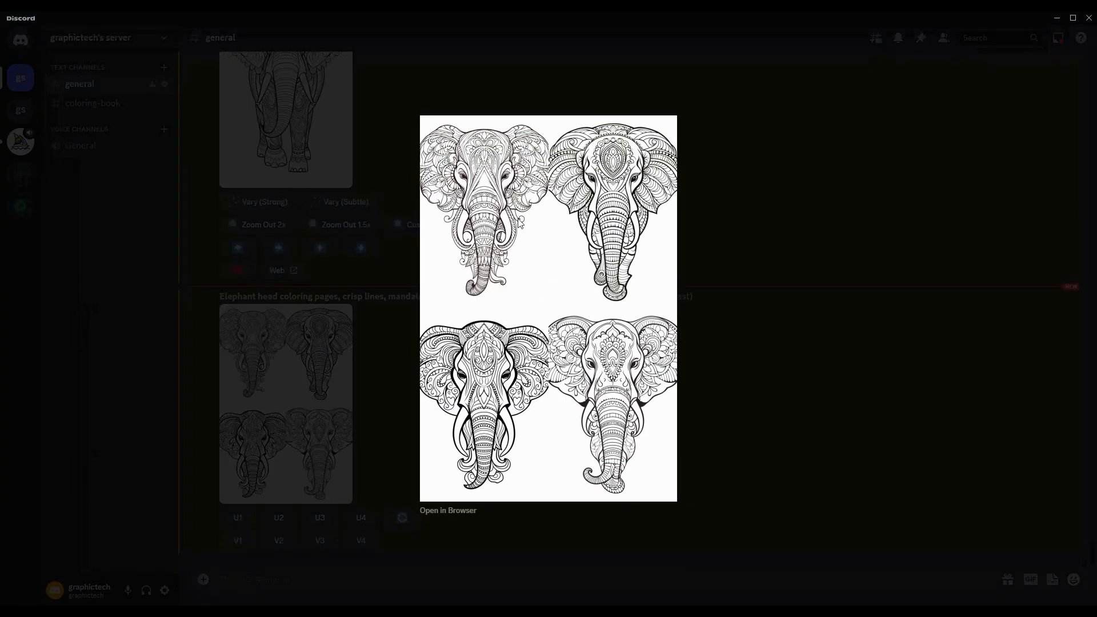
pyautogui.click(739, 370)
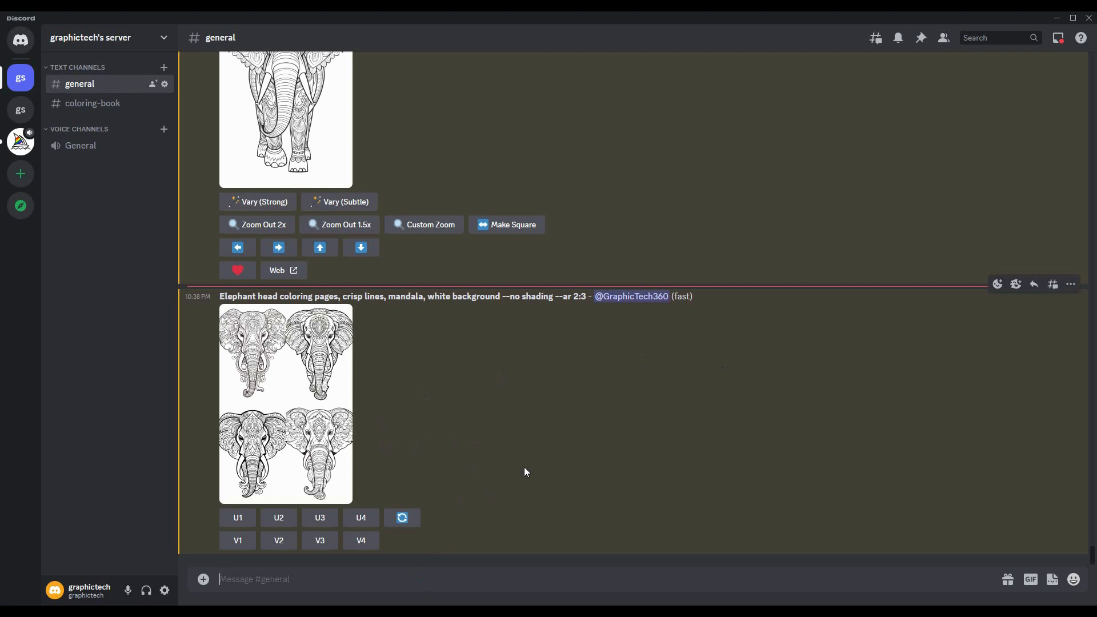
# Generate images with the /imagine prompt "Turtle, coloring pages, crisp lines, mandala, white background, --no shading --ar 2:3"
pyautogui.write('/')
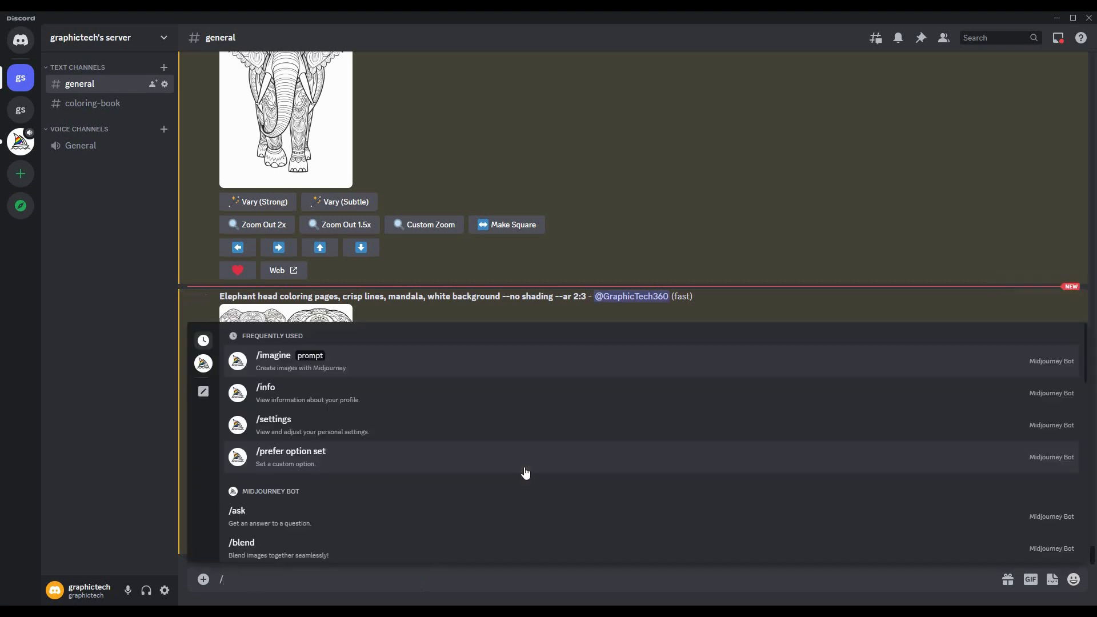
pyautogui.write('im')
pyautogui.press('Tab')
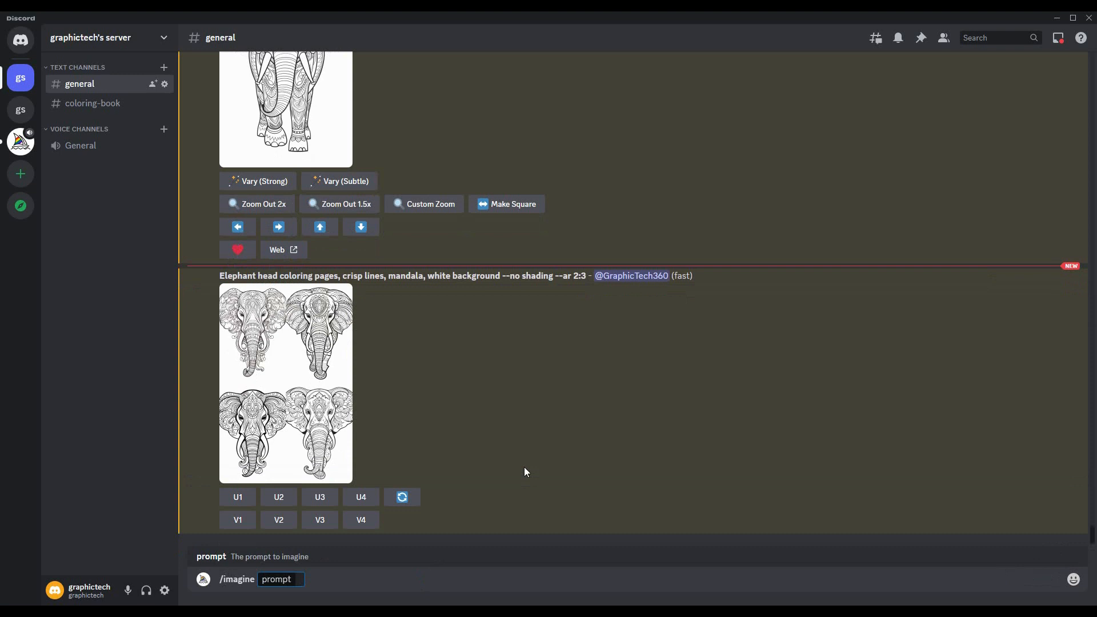
pyautogui.write('Turtle , --crisp')
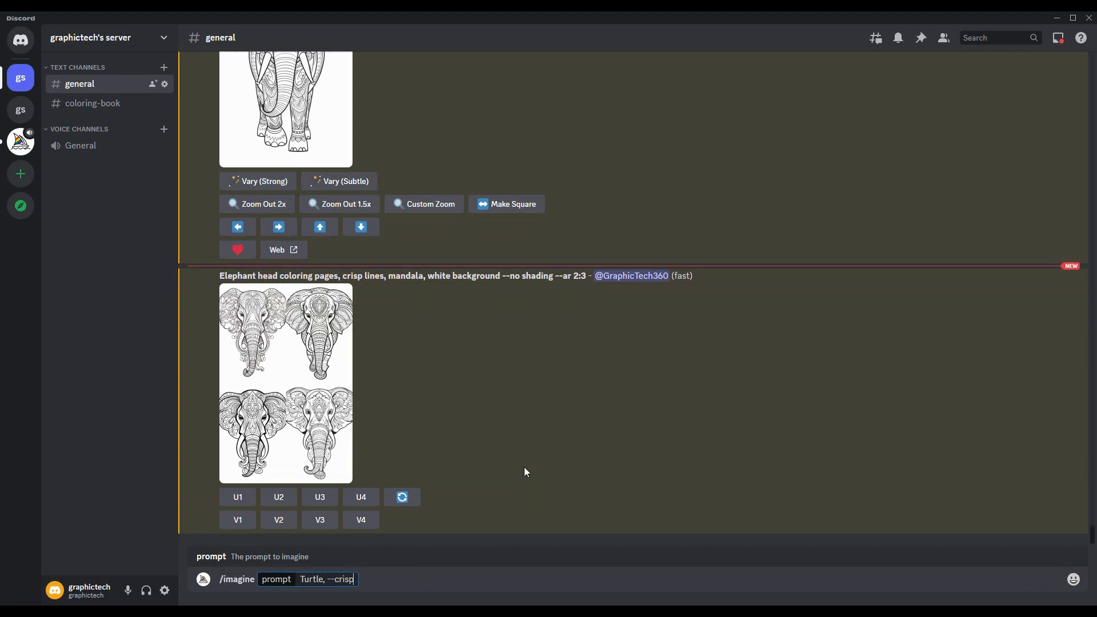
pyautogui.press('Return')
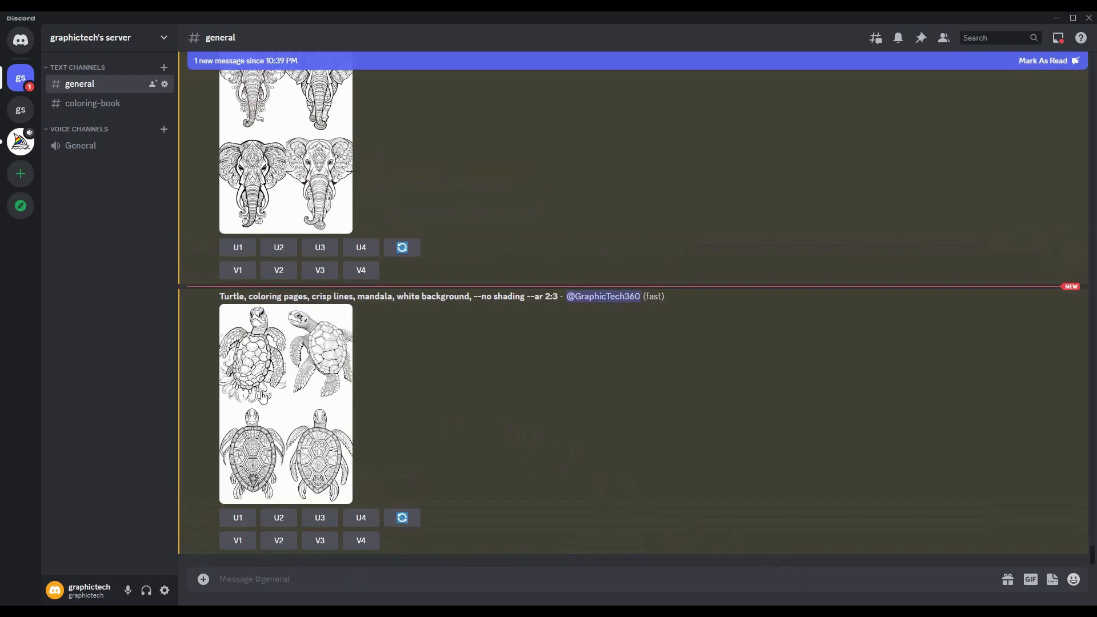
# View the turtle image grid enlarged and upscale its third image
pyautogui.click(283, 400)
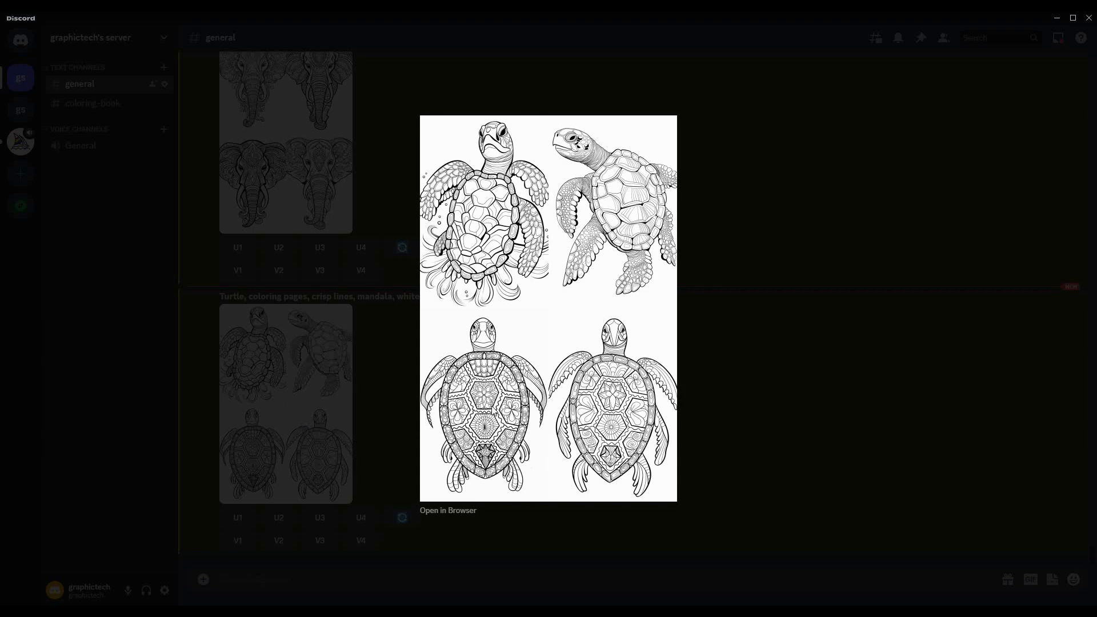
pyautogui.press('Escape')
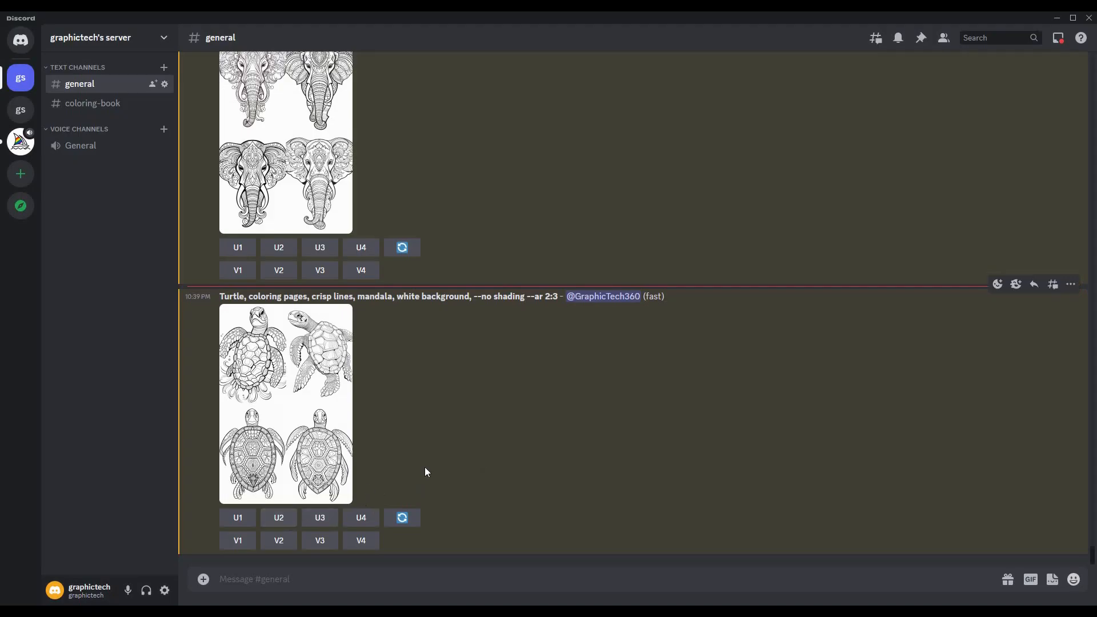
pyautogui.click(319, 519)
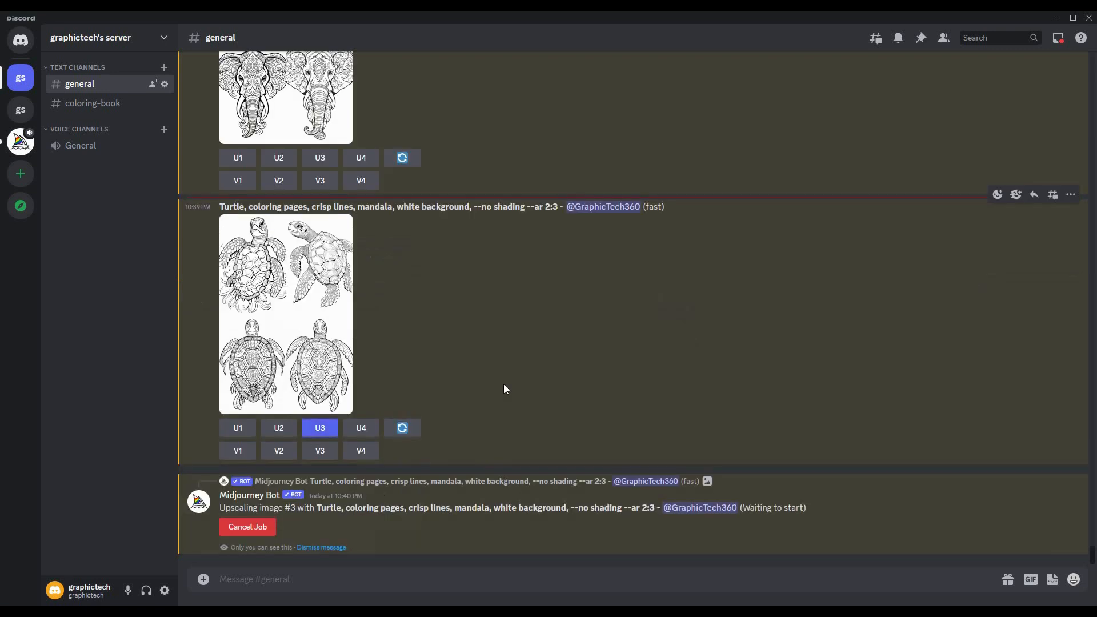
# Open the upscaled full-body elephant coloring page in the browser, save the image, and return to the channel
pyautogui.scroll(10, 437, 332)
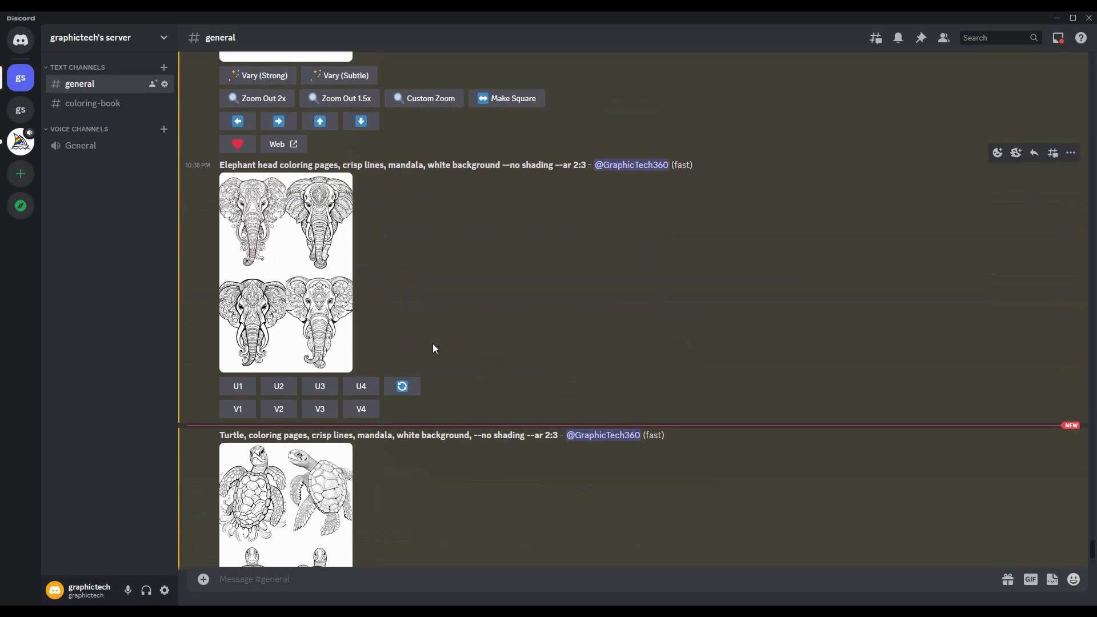
pyautogui.scroll(3, 430, 344)
pyautogui.rightClick(314, 348)
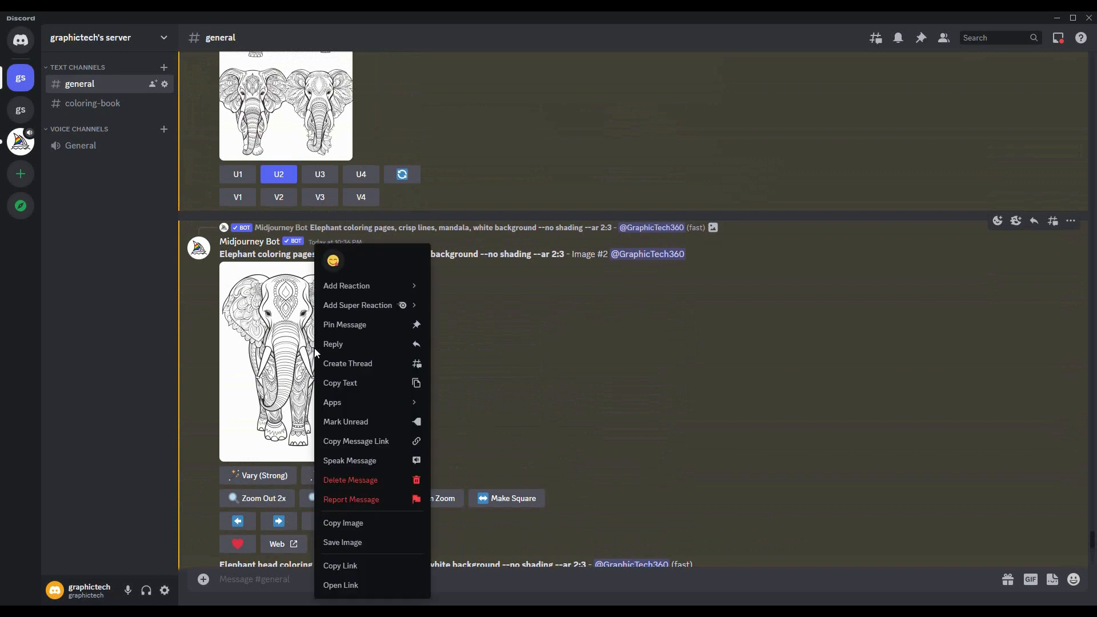
pyautogui.click(355, 588)
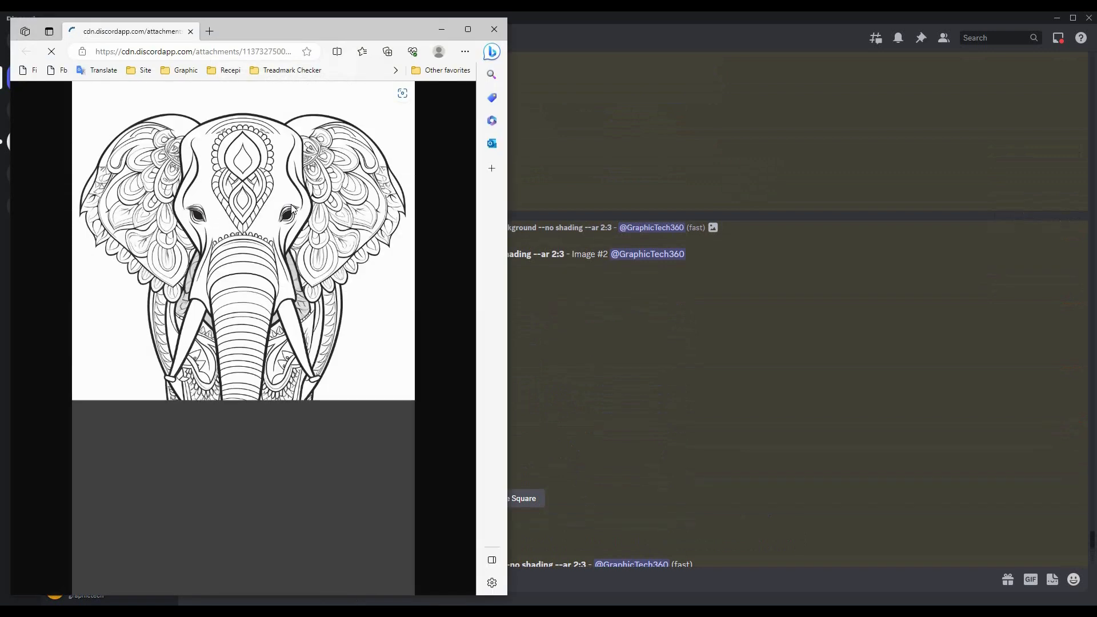
pyautogui.rightClick(290, 204)
pyautogui.click(325, 234)
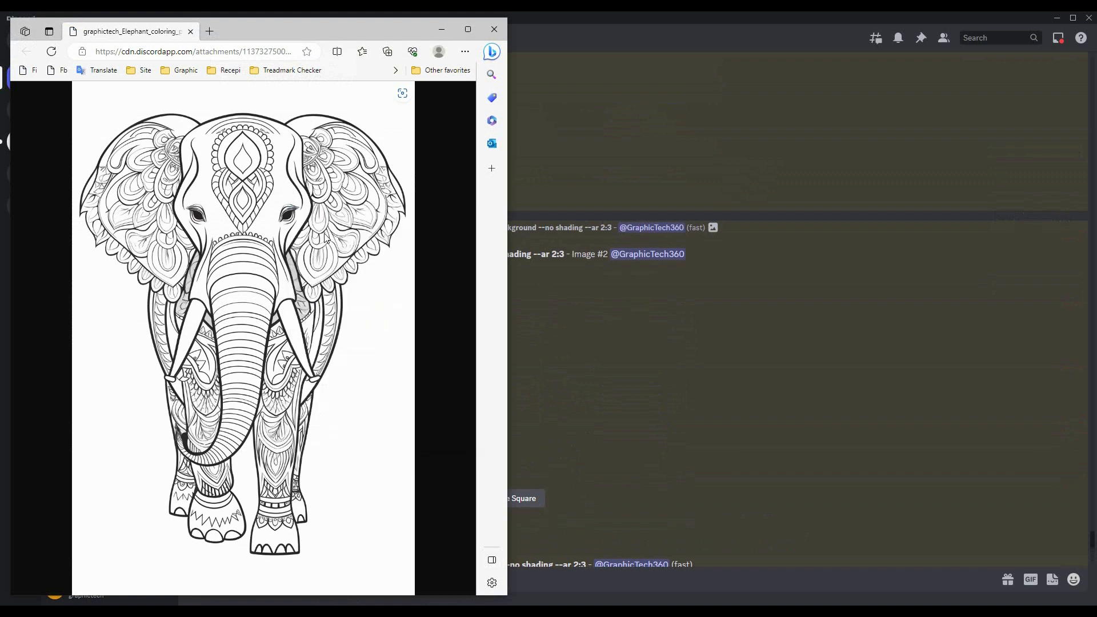
pyautogui.click(472, 306)
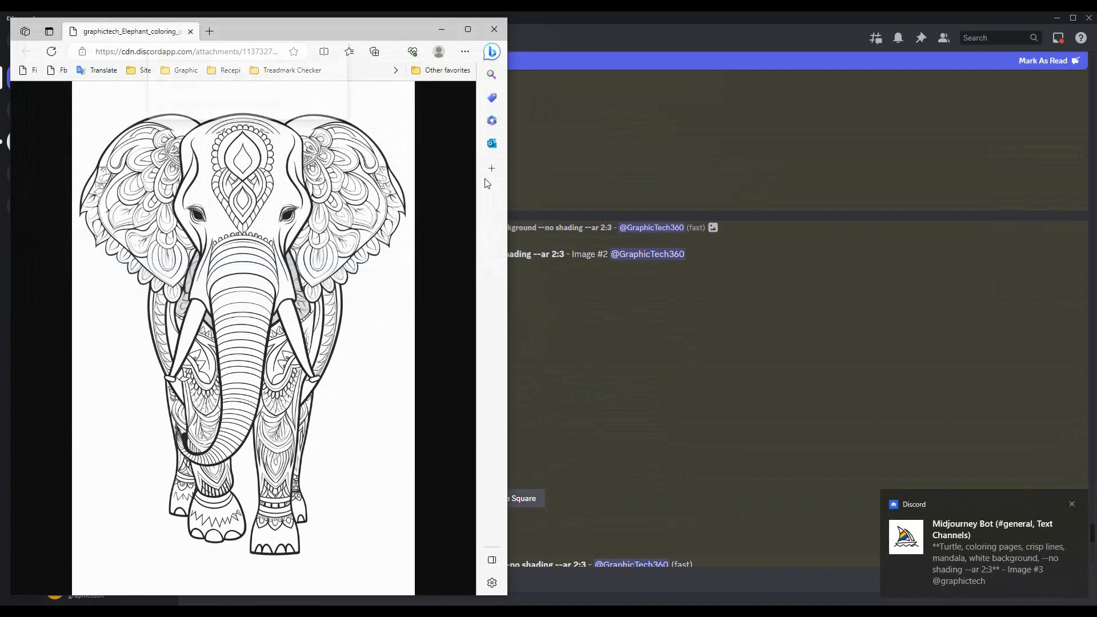
pyautogui.click(493, 30)
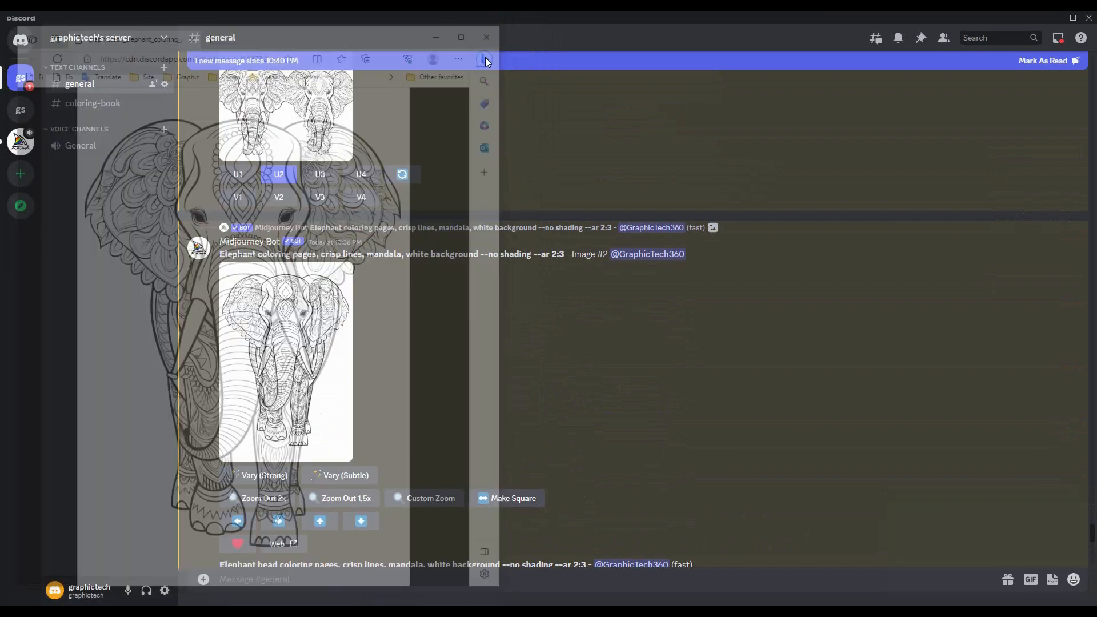
# Open the upscaled turtle coloring page in the browser, save the image, and return to the channel
pyautogui.scroll(-10, 516, 417)
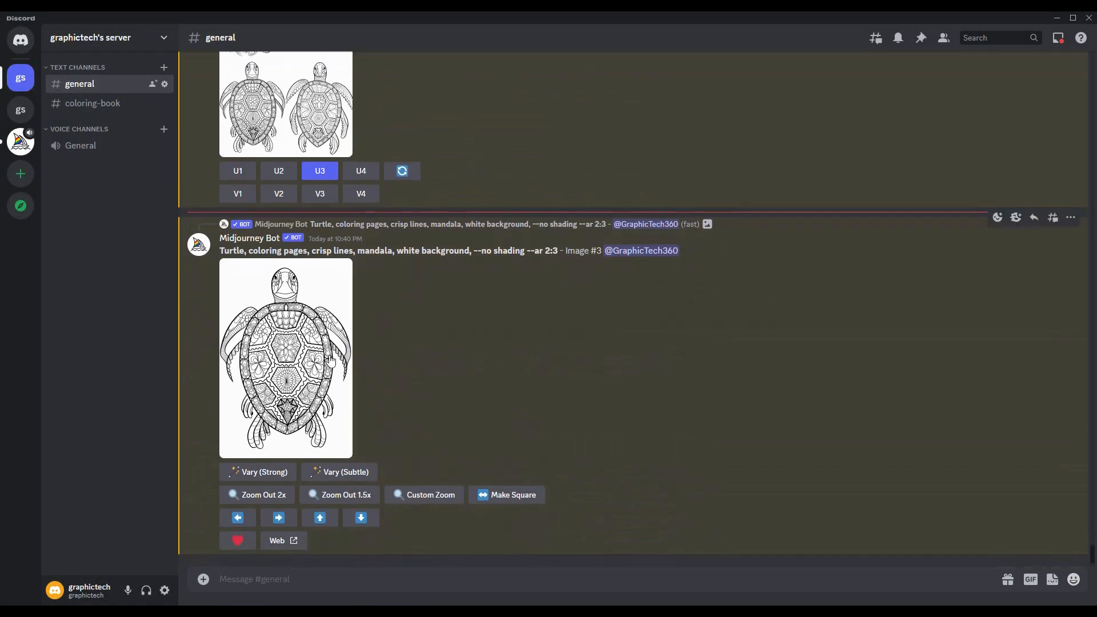
pyautogui.rightClick(307, 343)
pyautogui.click(350, 585)
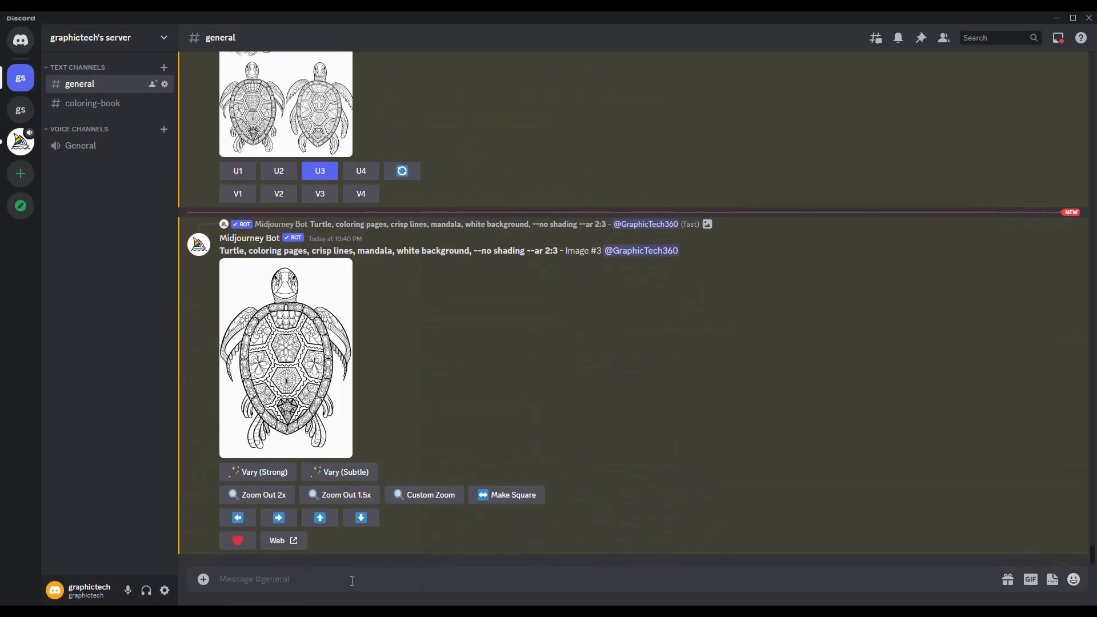
pyautogui.rightClick(284, 216)
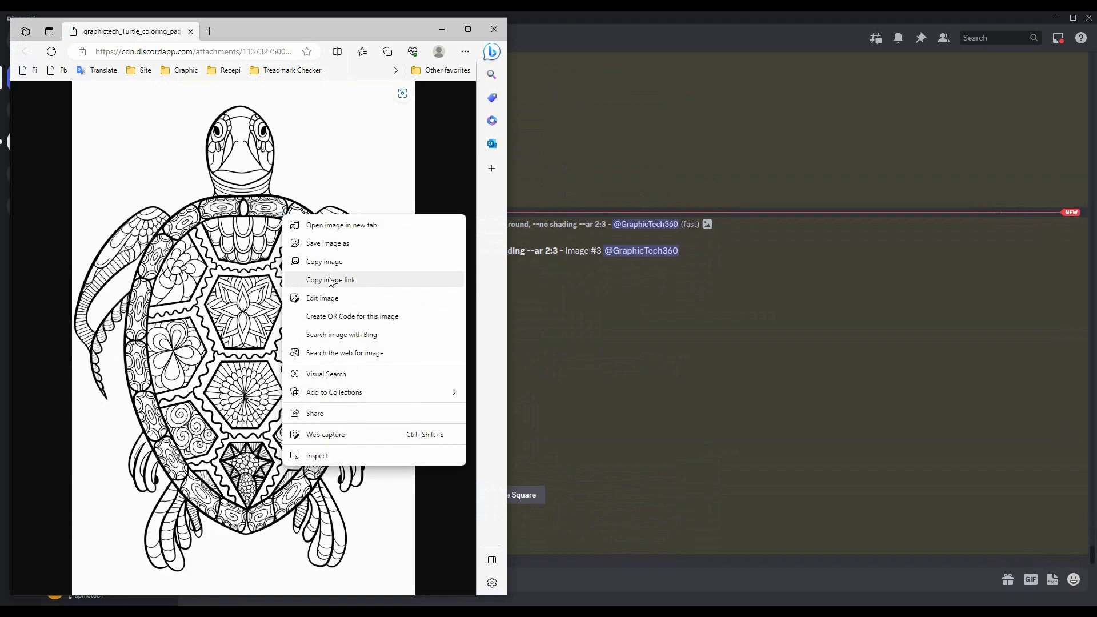
pyautogui.click(328, 250)
pyautogui.click(459, 303)
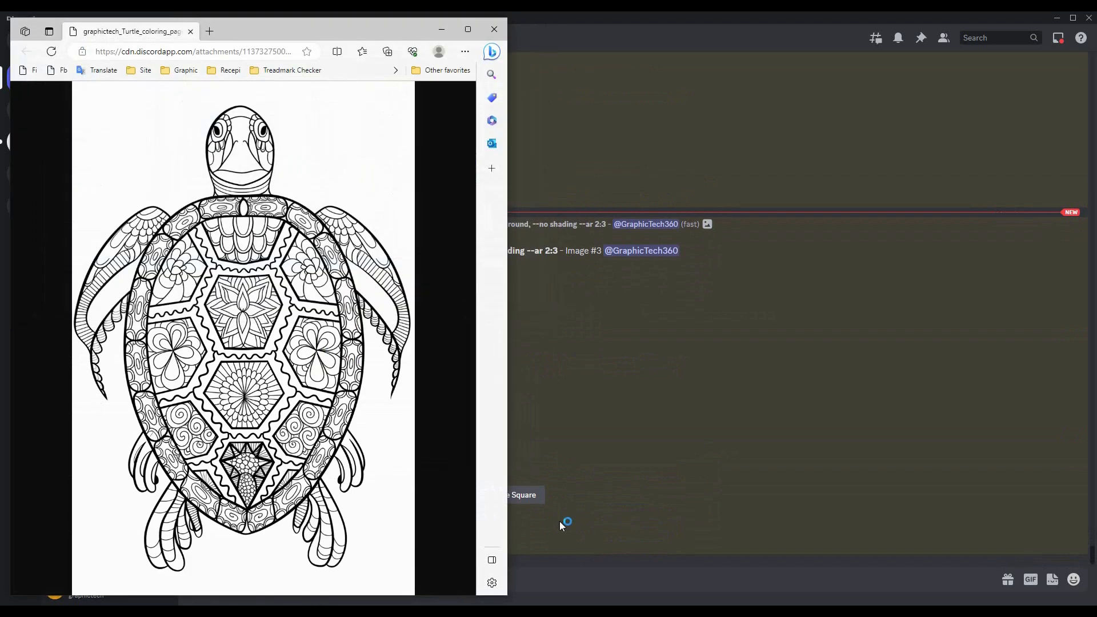
pyautogui.click(495, 29)
# Switch to Chrome and load vectorizer.ai in a new tab
pyautogui.scroll(5, 643, 316)
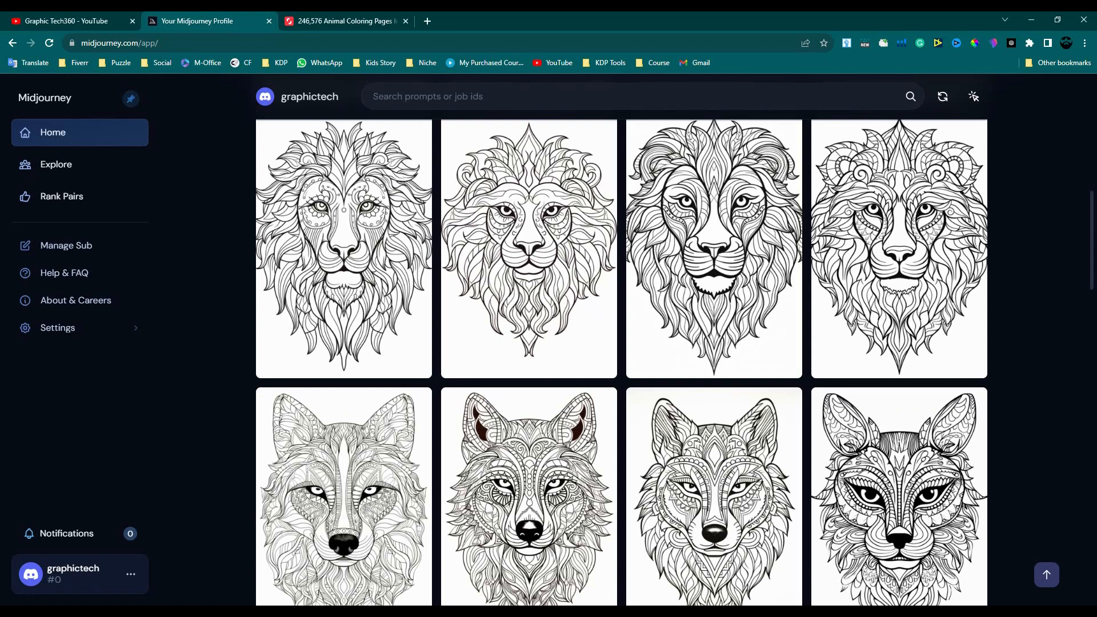
pyautogui.click(426, 22)
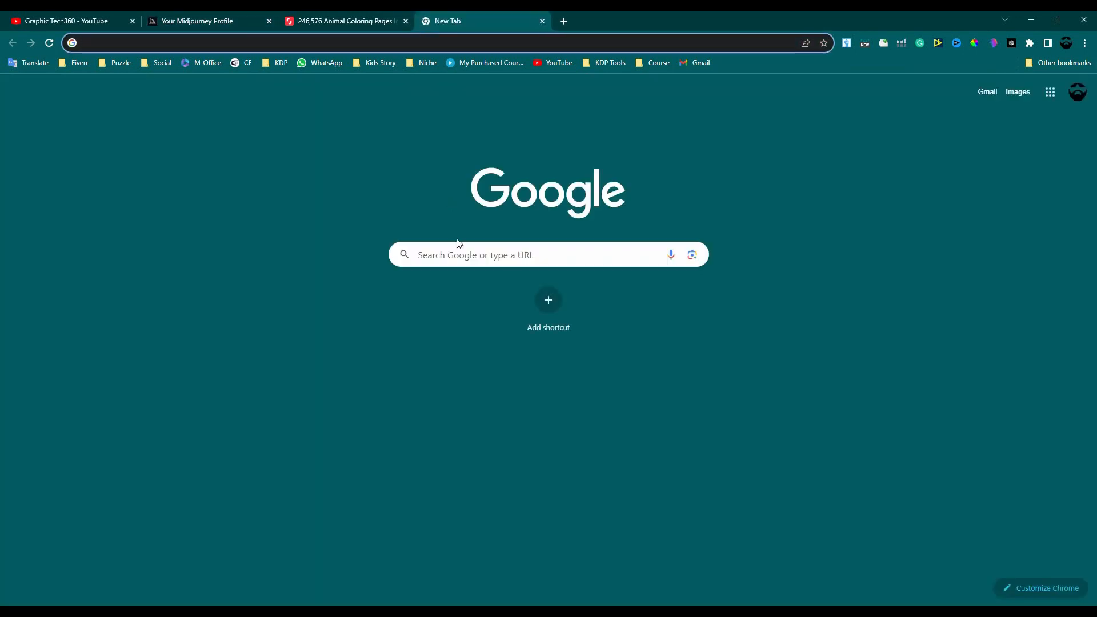
pyautogui.write('vect')
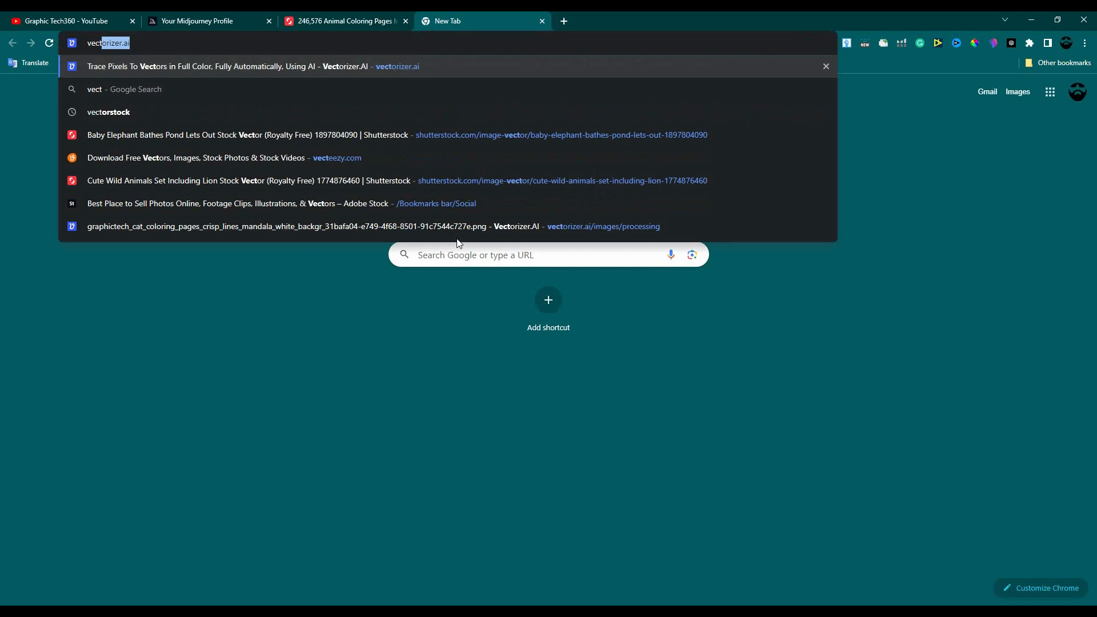
pyautogui.write('o')
pyautogui.press('Return')
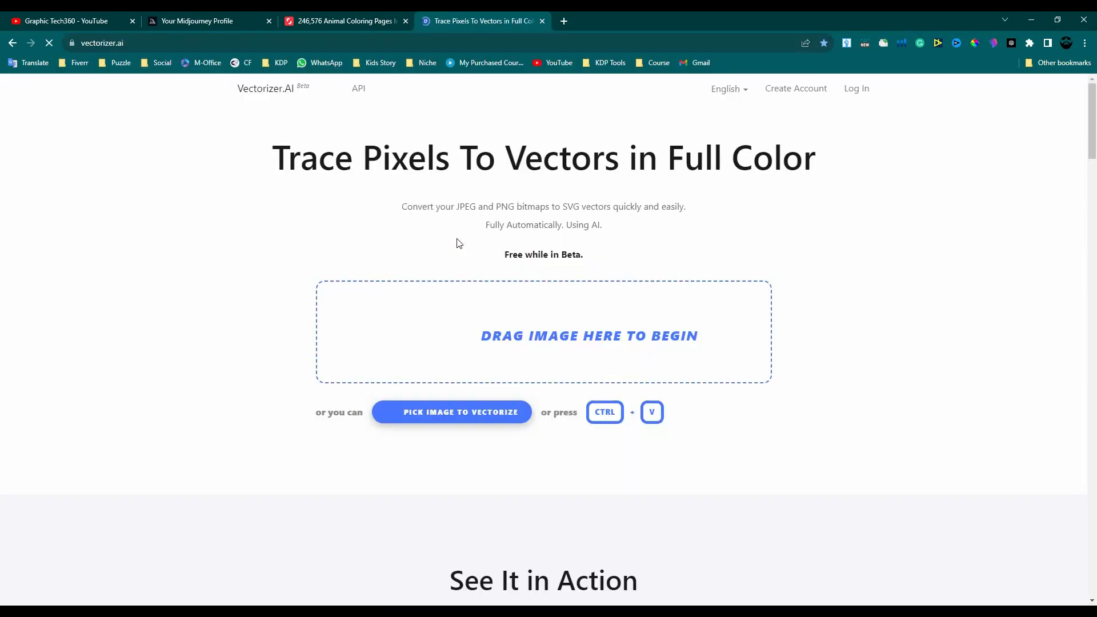
# Vectorize the first lion coloring page PNG from the Downloads folder and compare the result with the original up close
pyautogui.click(145, 609)
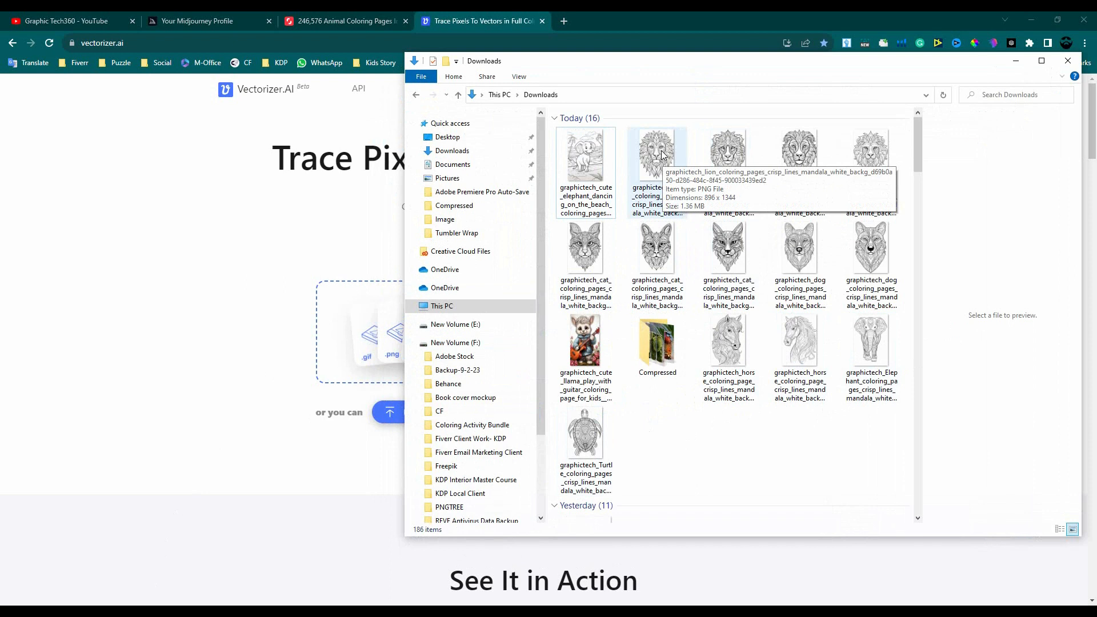
pyautogui.moveTo(656, 153); pyautogui.dragTo(364, 334)
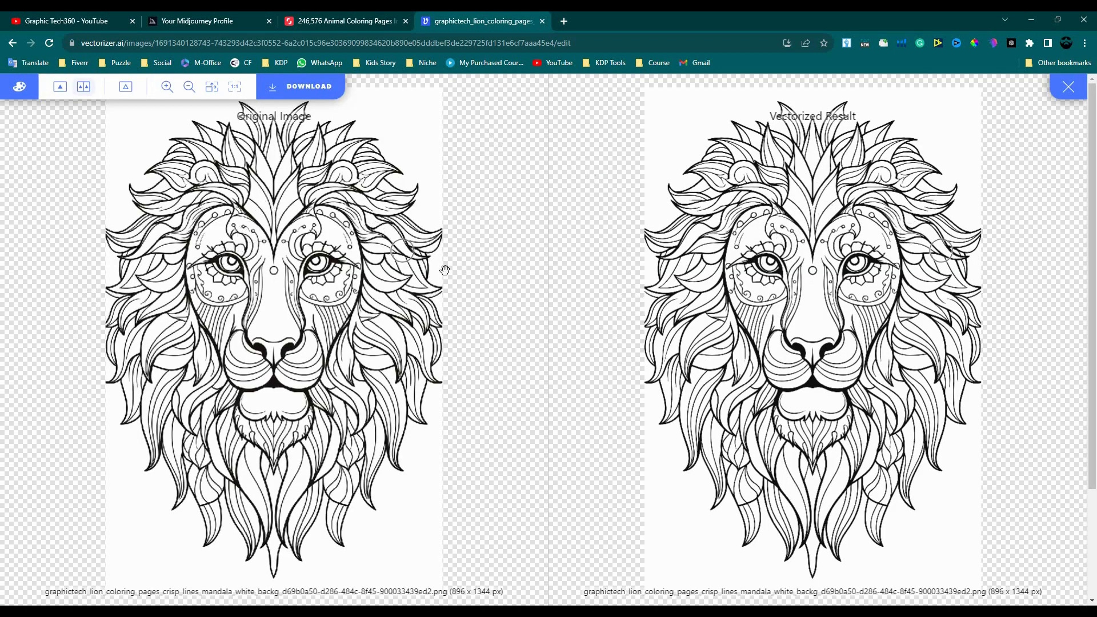
pyautogui.scroll(5, 717, 224)
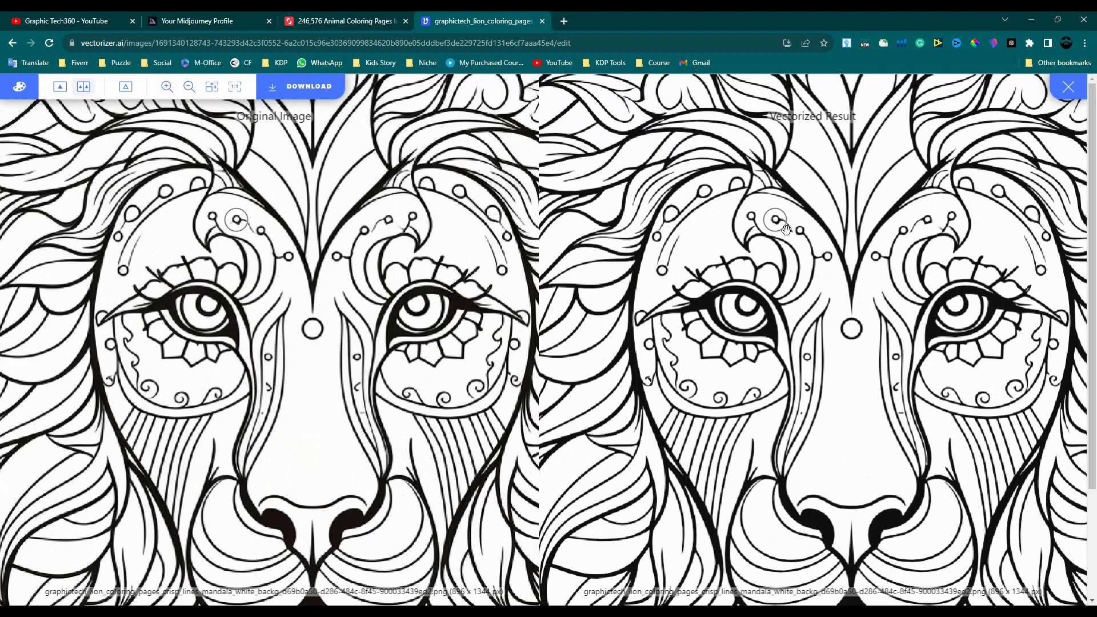
pyautogui.scroll(3, 750, 220)
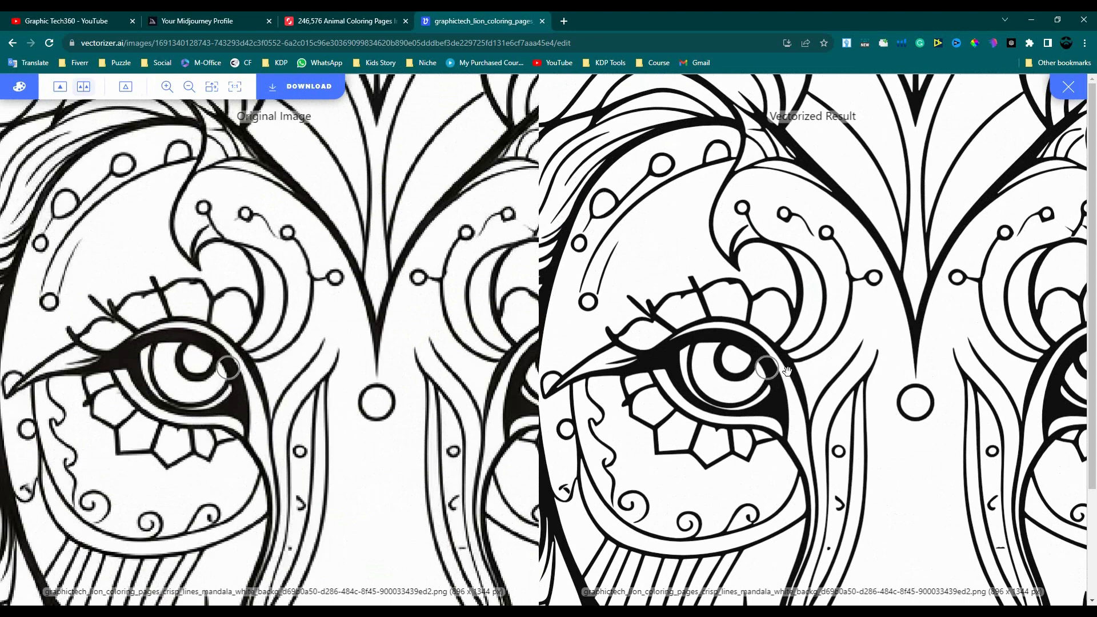
pyautogui.scroll(-8, 806, 351)
pyautogui.scroll(-5, 809, 348)
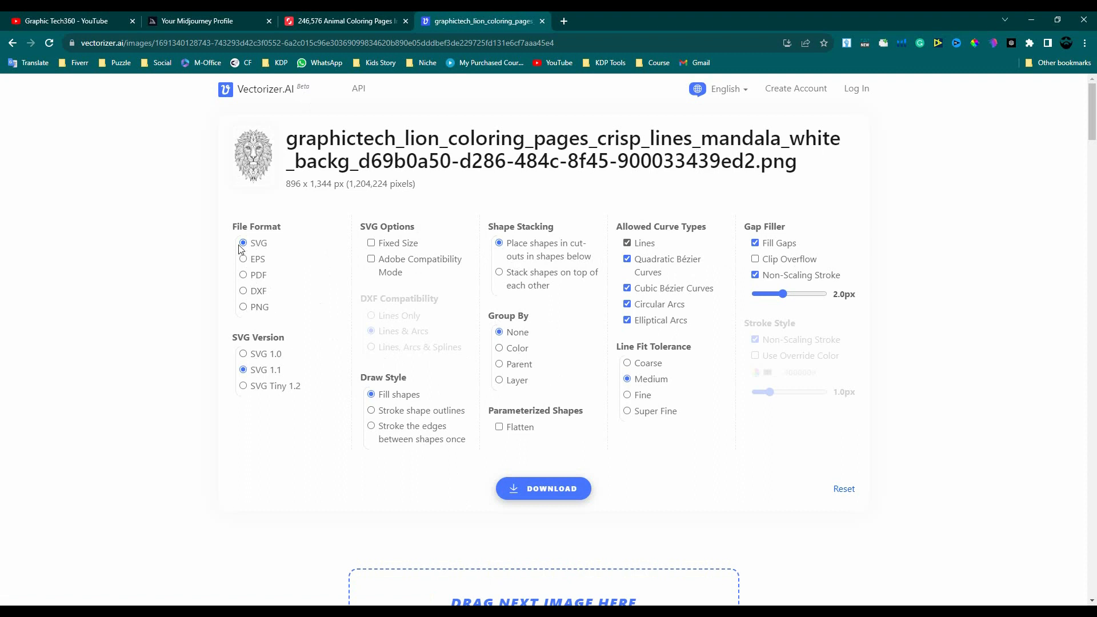
# Download the vectorized lion in SVG format and open the downloaded file in Illustrator
pyautogui.click(543, 490)
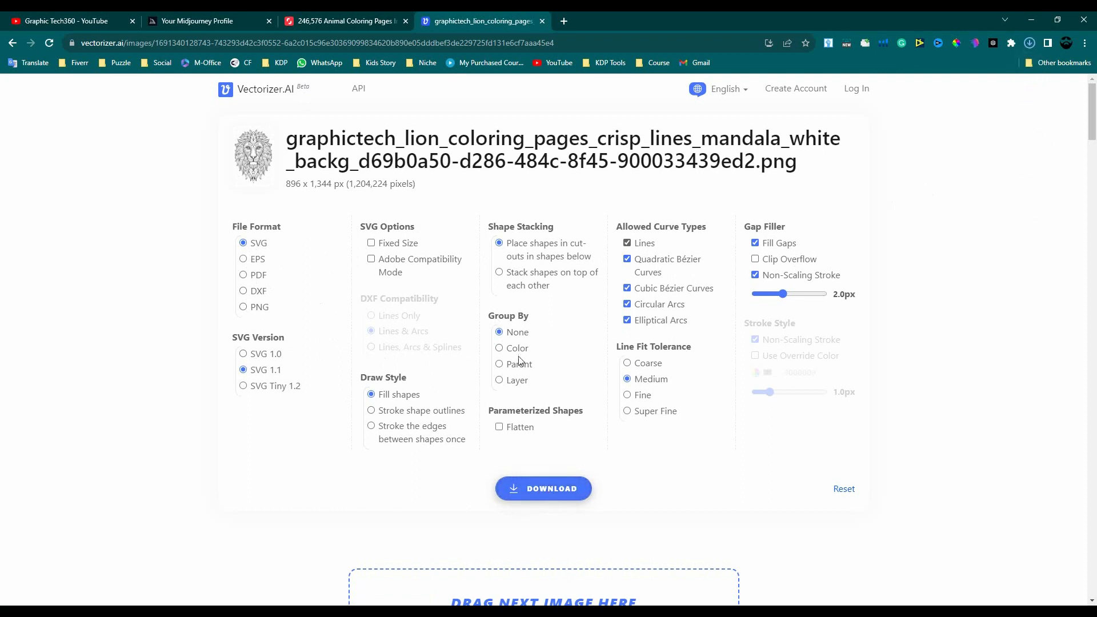
pyautogui.moveTo(125, 611)
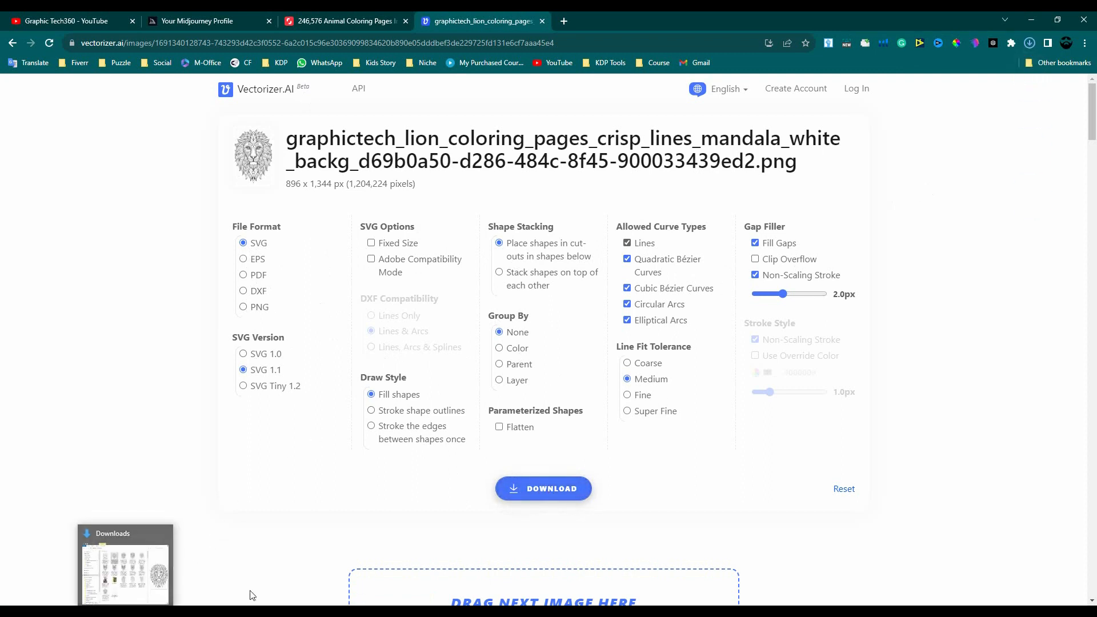
pyautogui.click(125, 611)
pyautogui.click(660, 383)
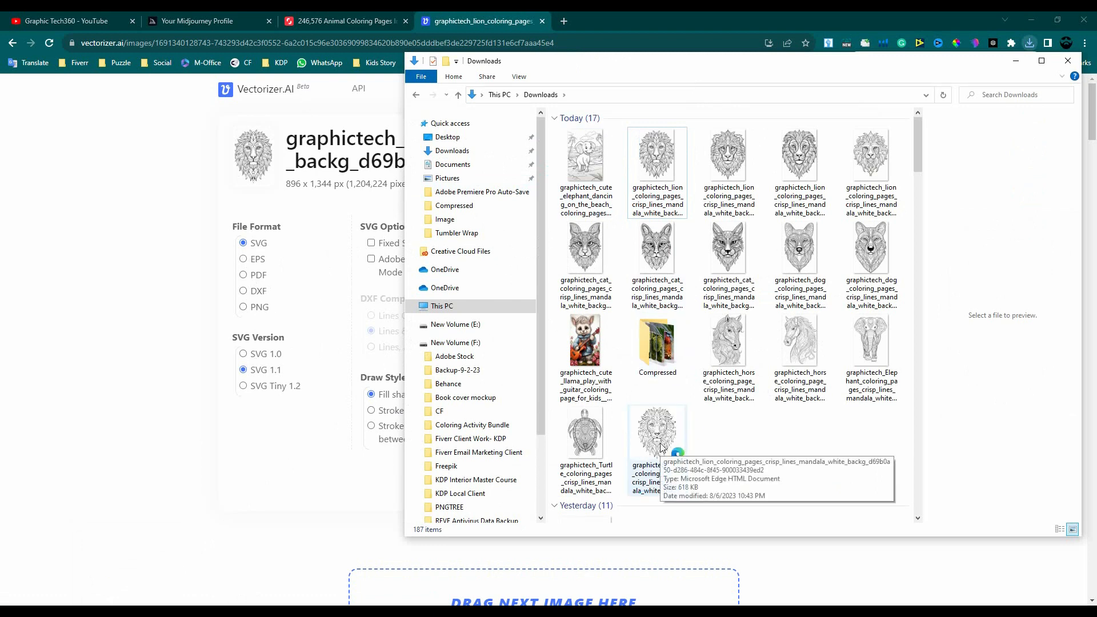
pyautogui.moveTo(653, 426); pyautogui.dragTo(391, 297)
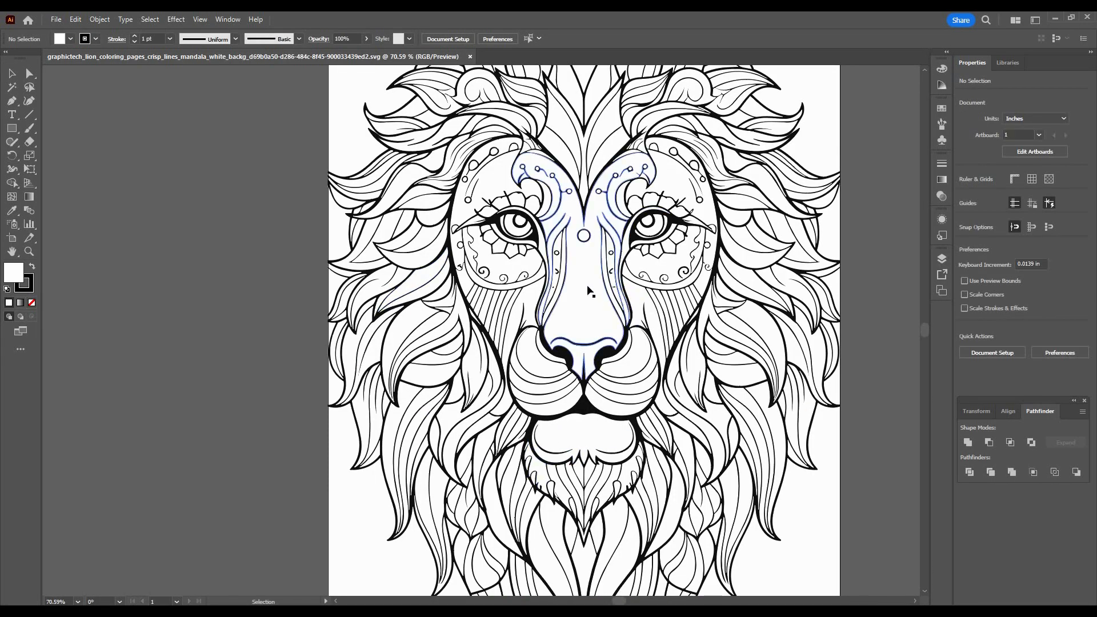
# Delete the white background shapes around the top of the lion's head and beside its lower right mane
pyautogui.hotkey('ctrl', 'space')
pyautogui.moveTo(625, 217); pyautogui.dragTo(487, 269)
pyautogui.press('space')
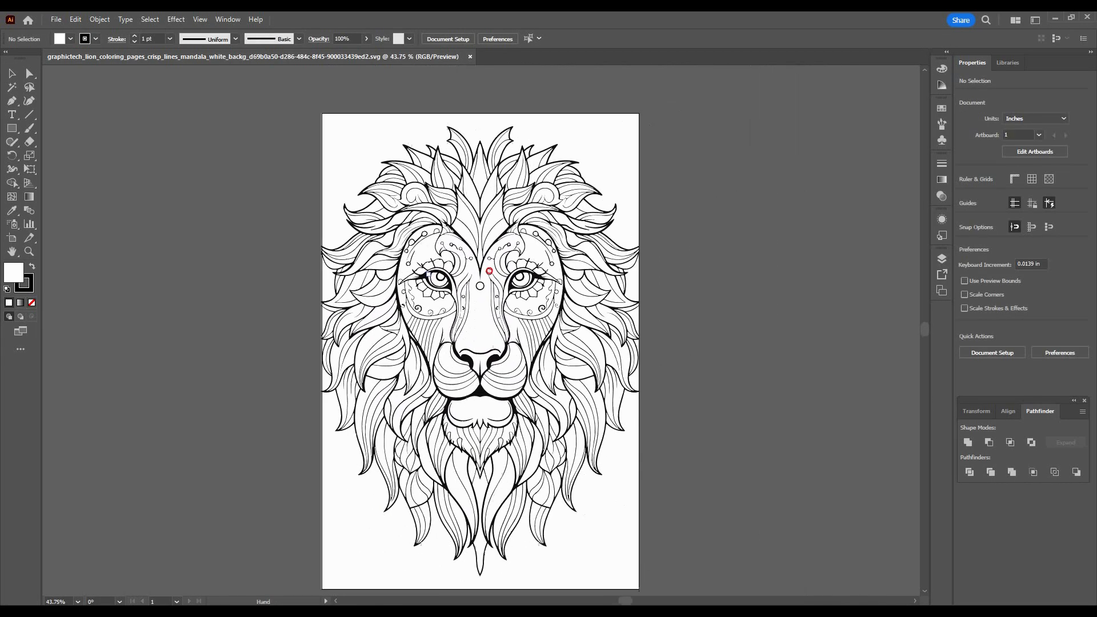
pyautogui.moveTo(603, 144); pyautogui.dragTo(727, 123)
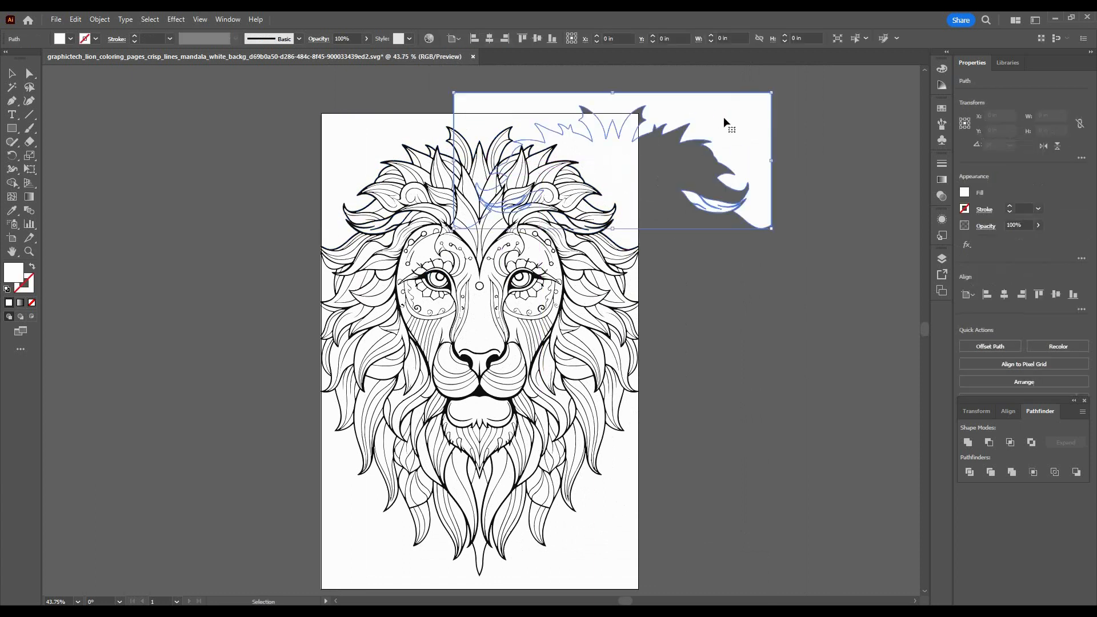
pyautogui.press('Delete')
pyautogui.moveTo(618, 517); pyautogui.dragTo(751, 501)
pyautogui.press('Delete')
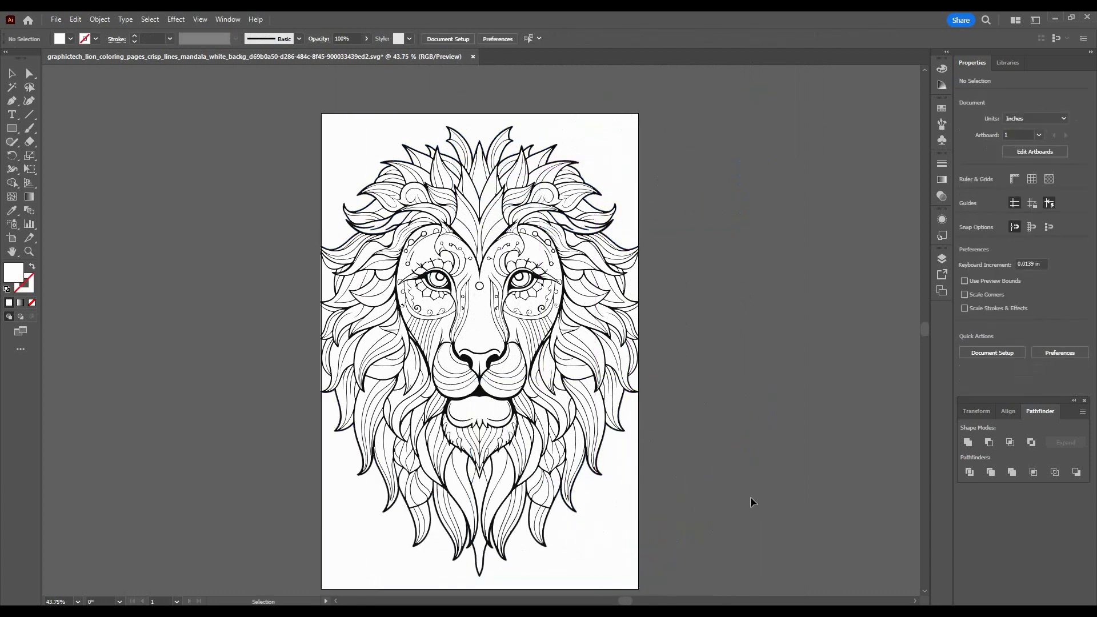
# Delete the small white background pieces along the left and right edges of the lion's mane
pyautogui.moveTo(333, 298); pyautogui.dragTo(235, 299)
pyautogui.press('Delete')
pyautogui.moveTo(326, 389); pyautogui.dragTo(260, 387)
pyautogui.press('Delete')
pyautogui.moveTo(636, 383); pyautogui.dragTo(705, 355)
pyautogui.press('Delete')
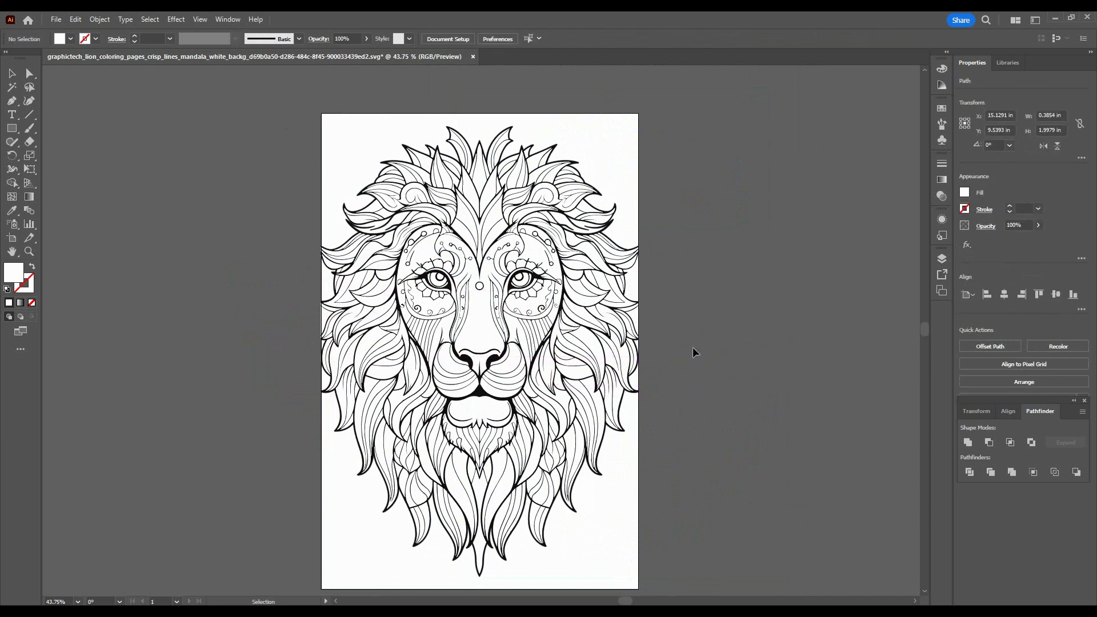
pyautogui.moveTo(636, 320); pyautogui.dragTo(722, 317)
pyautogui.press('Delete')
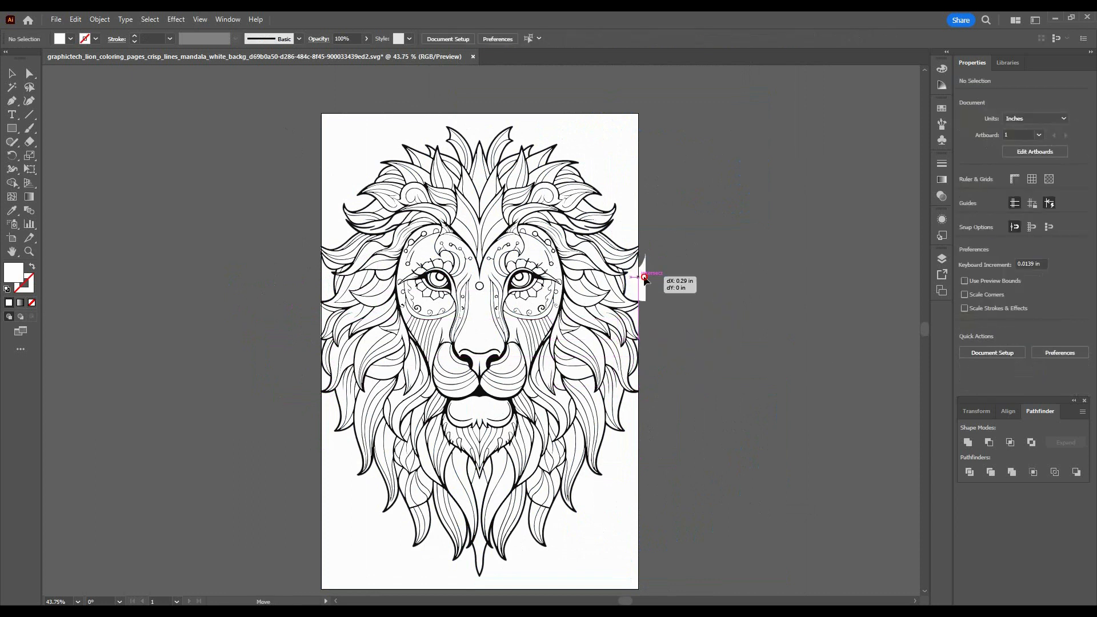
# Group the whole lion artwork and move it onto empty artboard 7 in Untitled-2.ai
pyautogui.moveTo(318, 141); pyautogui.dragTo(649, 583)
pyautogui.hotkey('ctrl', 'g')
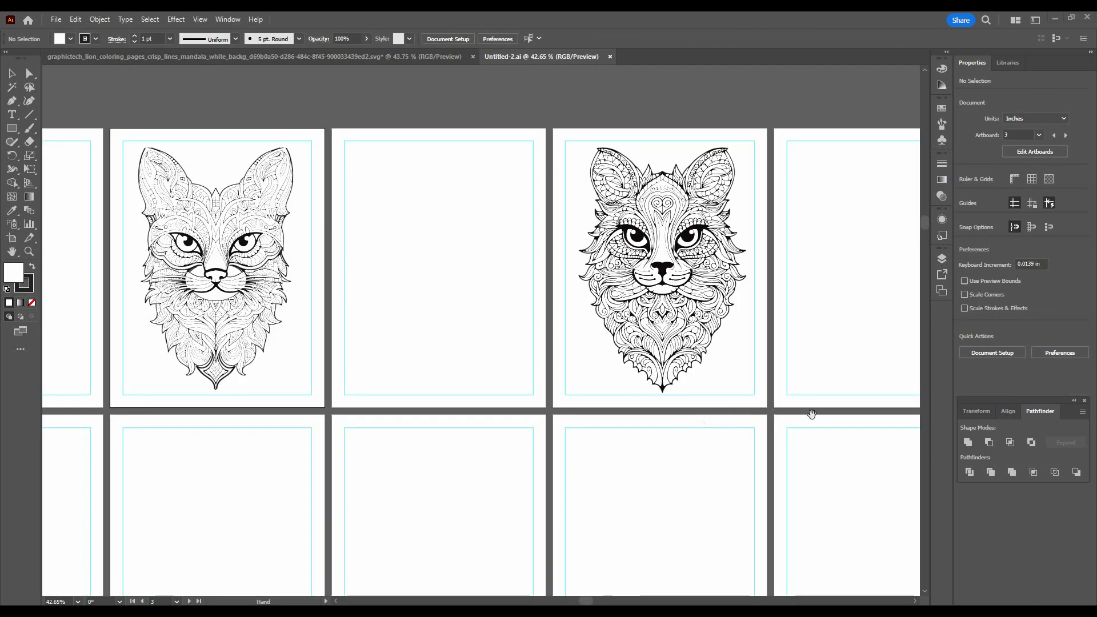
pyautogui.moveTo(808, 411); pyautogui.dragTo(223, 341)
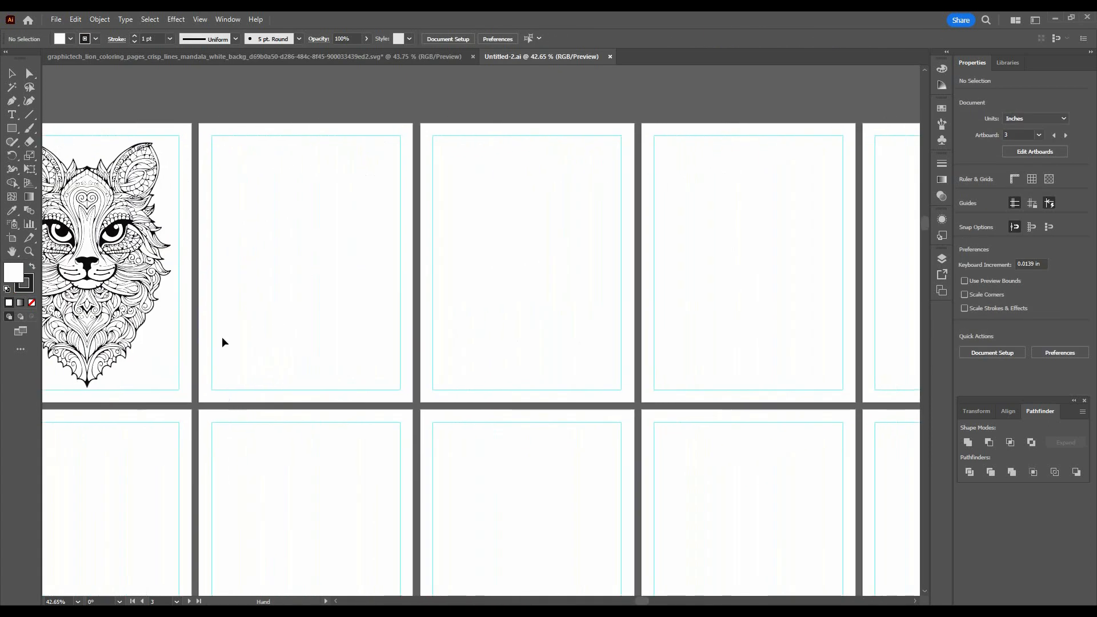
pyautogui.click(355, 59)
pyautogui.moveTo(429, 179); pyautogui.dragTo(496, 60)
pyautogui.moveTo(501, 217); pyautogui.dragTo(499, 218)
pyautogui.moveTo(549, 244); pyautogui.dragTo(549, 313)
# Scale the lion to about 6.69 by 9.48 in and center it horizontally and vertically on its artboard
pyautogui.moveTo(544, 350); pyautogui.dragTo(532, 150)
pyautogui.click(489, 38)
pyautogui.click(537, 38)
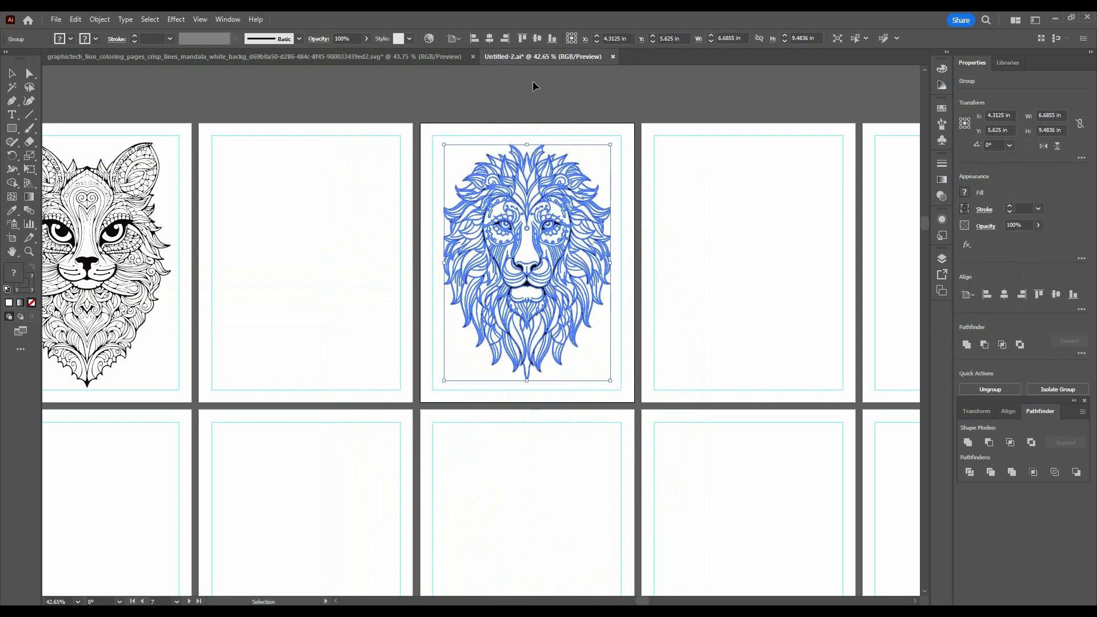
pyautogui.click(482, 135)
pyautogui.moveTo(597, 231); pyautogui.dragTo(399, 237)
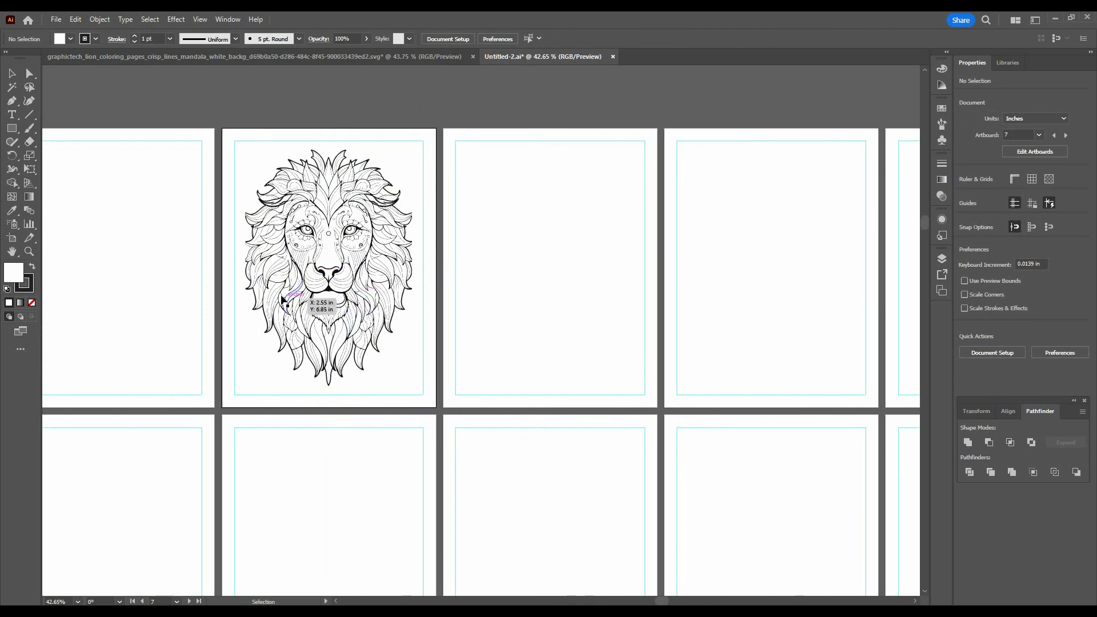
pyautogui.moveTo(269, 208); pyautogui.dragTo(445, 294)
pyautogui.moveTo(357, 219); pyautogui.dragTo(255, 273)
pyautogui.moveTo(256, 272); pyautogui.dragTo(349, 249)
pyautogui.moveTo(558, 242); pyautogui.dragTo(482, 243)
pyautogui.moveTo(573, 294); pyautogui.dragTo(477, 288)
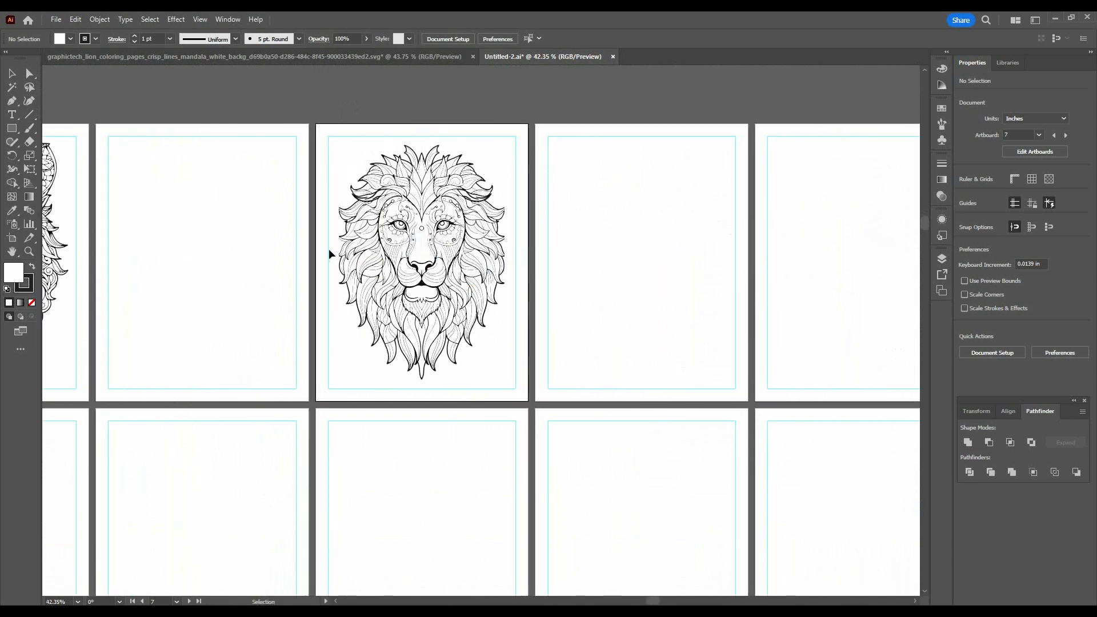
pyautogui.moveTo(618, 269); pyautogui.dragTo(696, 263)
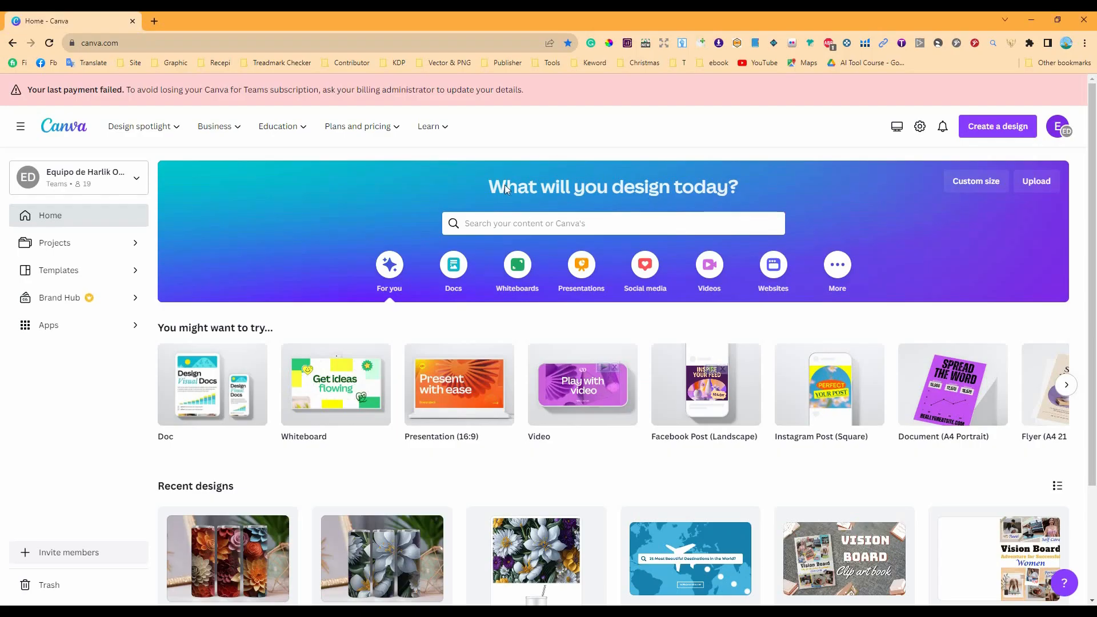
# Create a new custom-size design 8.5 in wide and 11 in high
pyautogui.click(1000, 128)
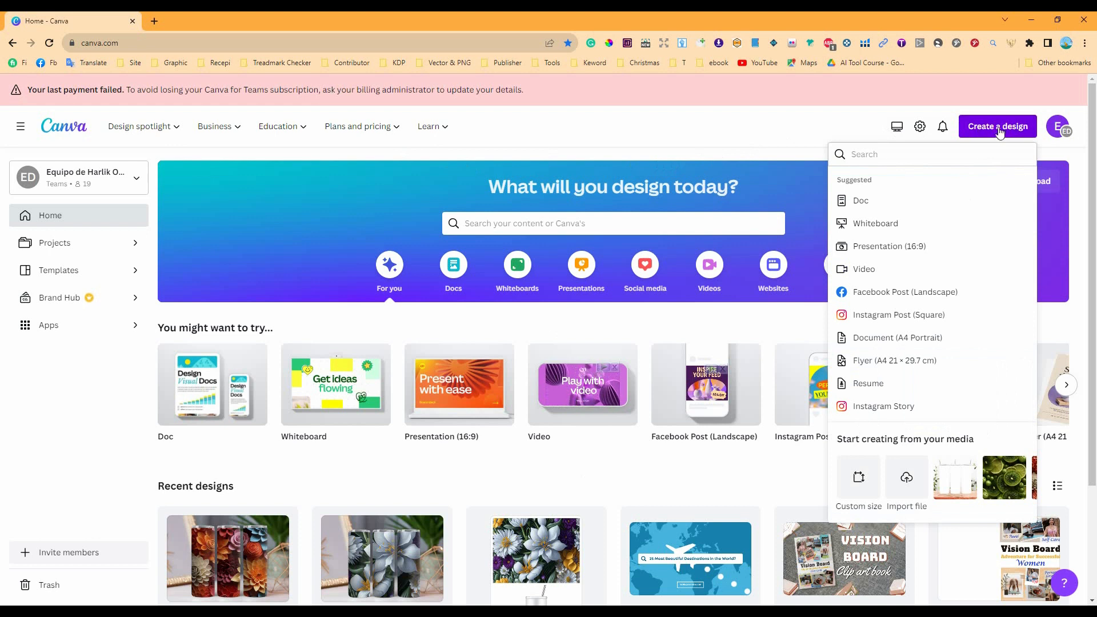
pyautogui.click(861, 485)
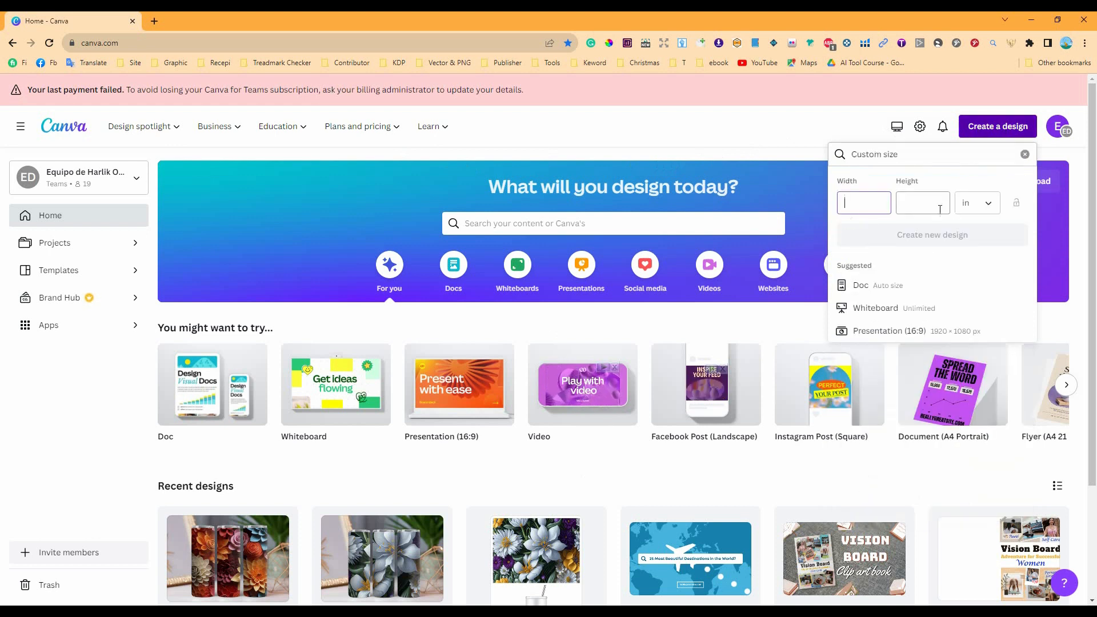
pyautogui.click(986, 206)
pyautogui.click(986, 207)
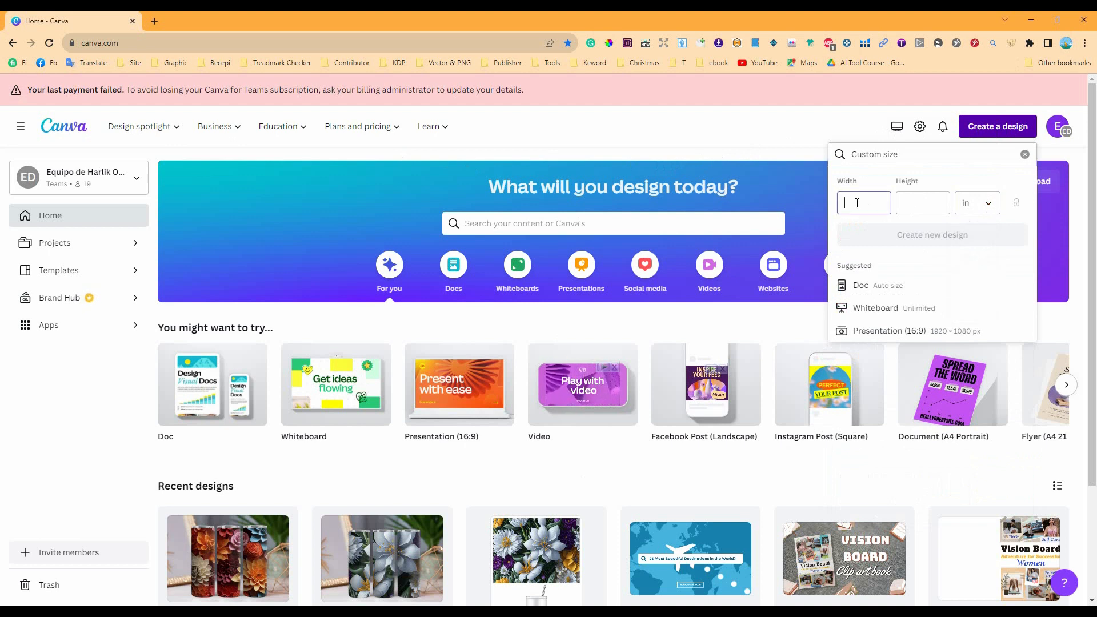
pyautogui.write('8.5')
pyautogui.click(915, 201)
pyautogui.write('11')
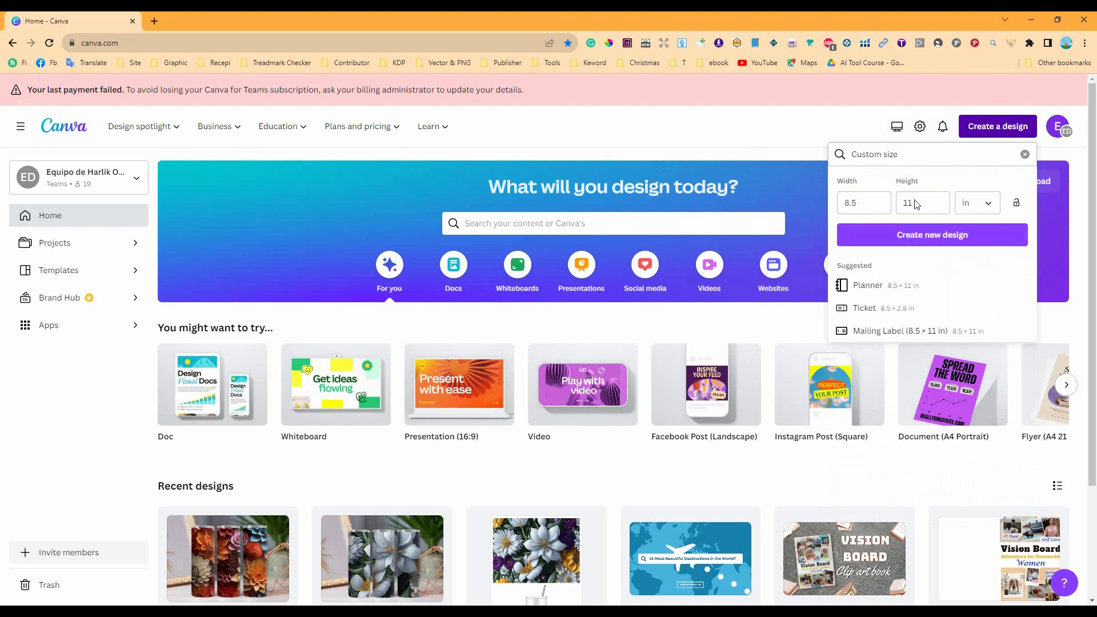
pyautogui.press('Return')
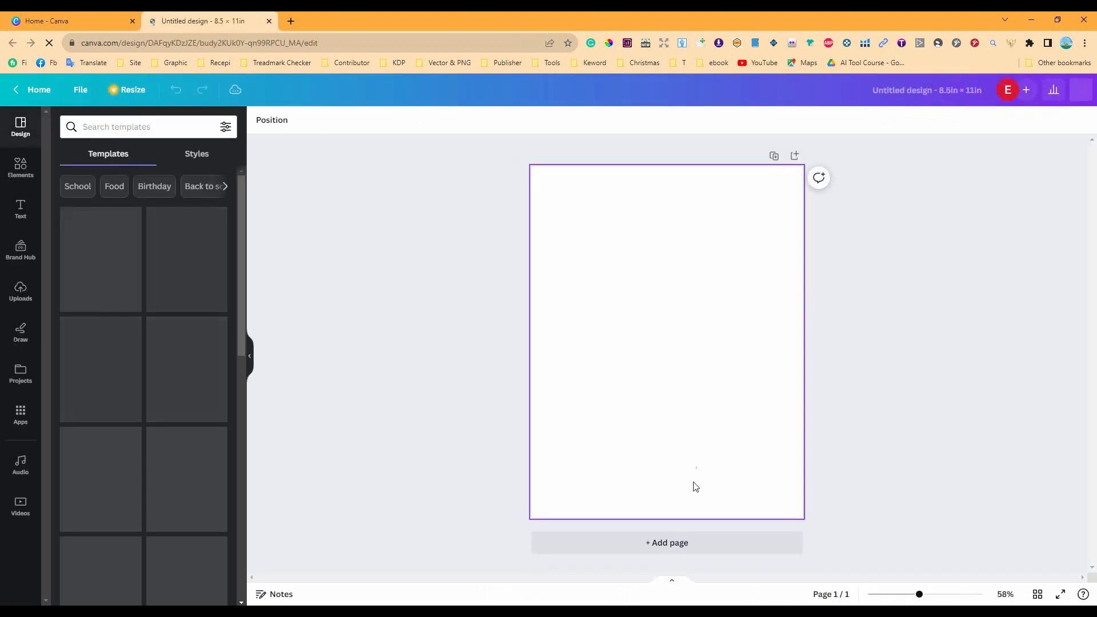
# Add four blank pages after the first page of the design
pyautogui.click(668, 547)
pyautogui.click(677, 545)
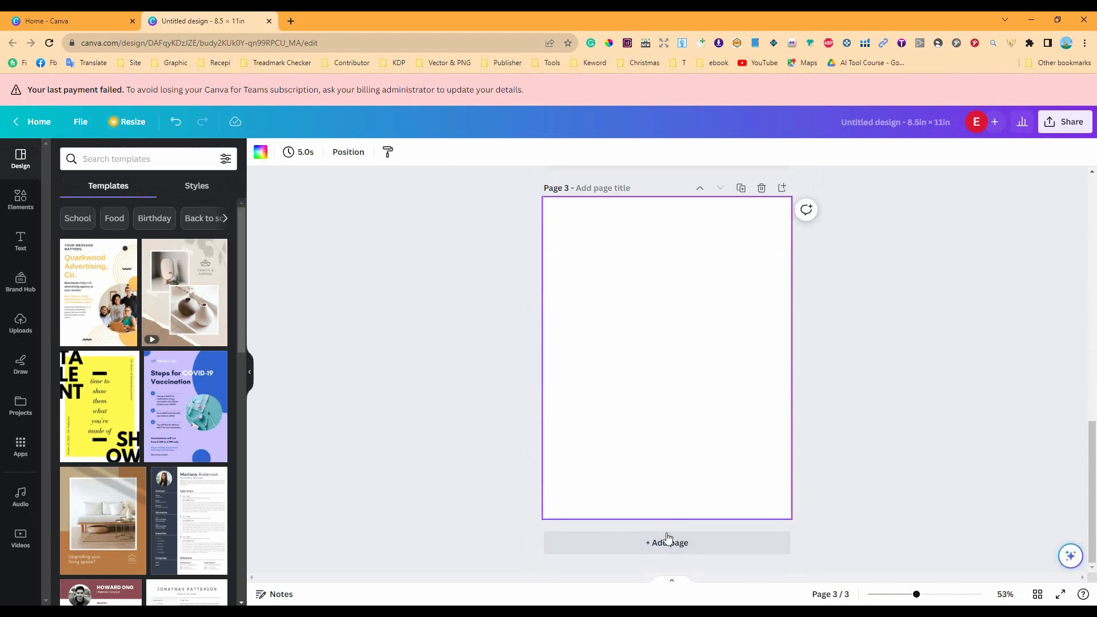
pyautogui.click(667, 542)
pyautogui.click(667, 543)
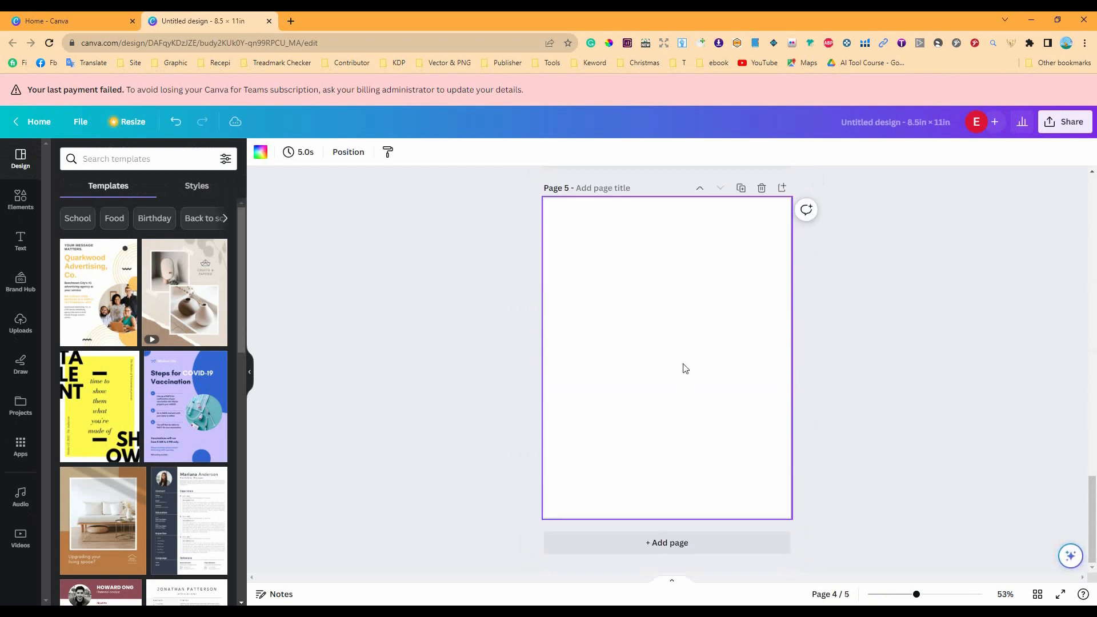
# Upload the vectorized lion coloring page from the Downloads folder to the design's uploads
pyautogui.scroll(20, 688, 392)
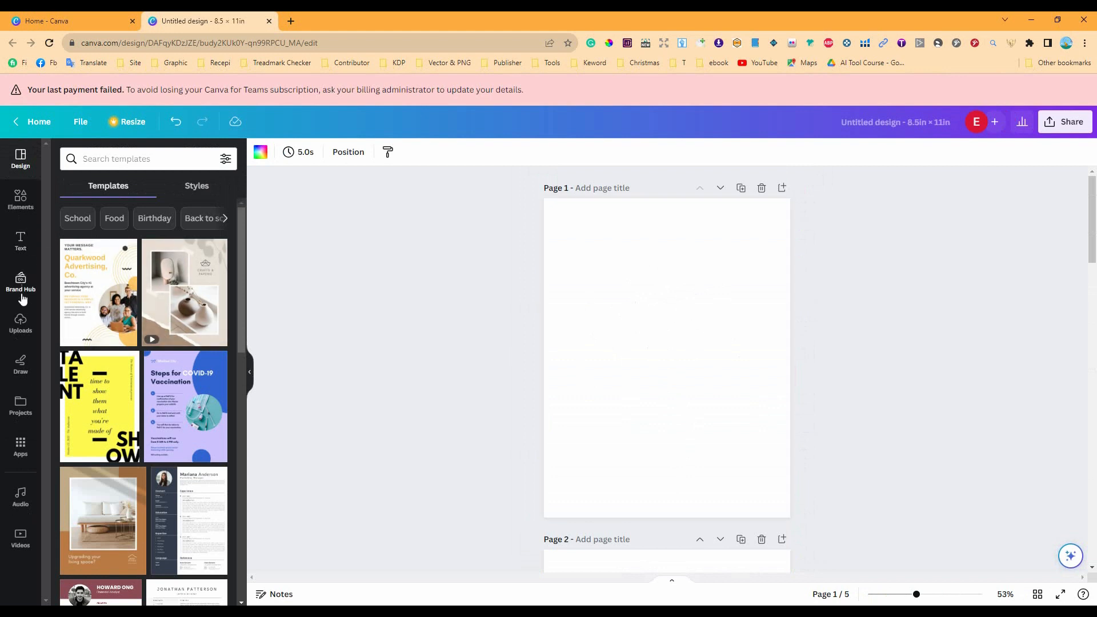
pyautogui.click(21, 323)
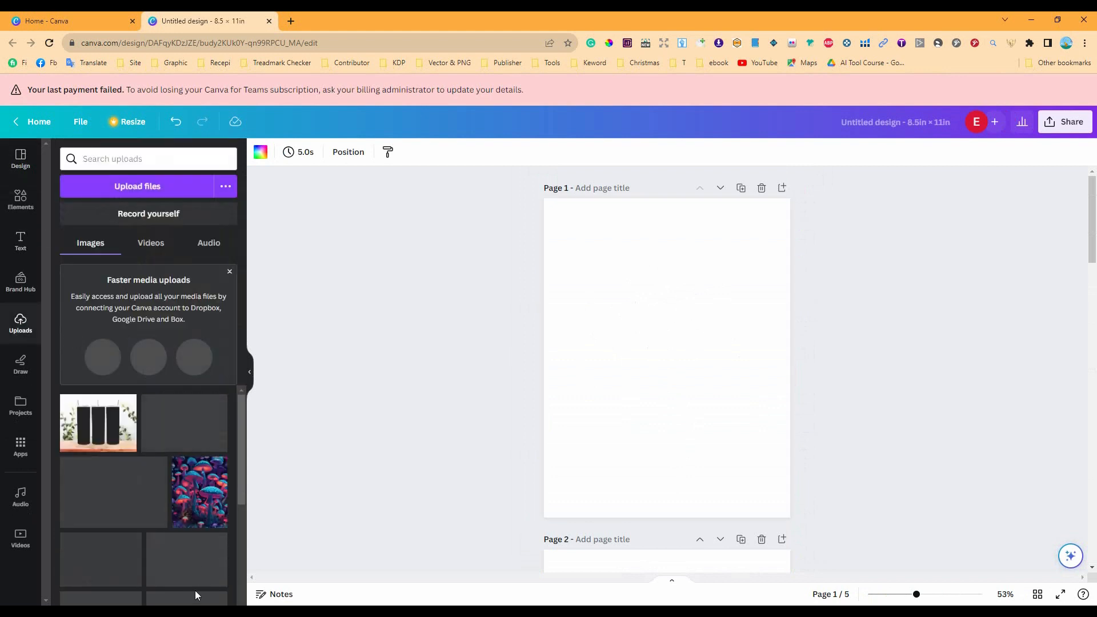
pyautogui.hotkey('alt', 'Tab')
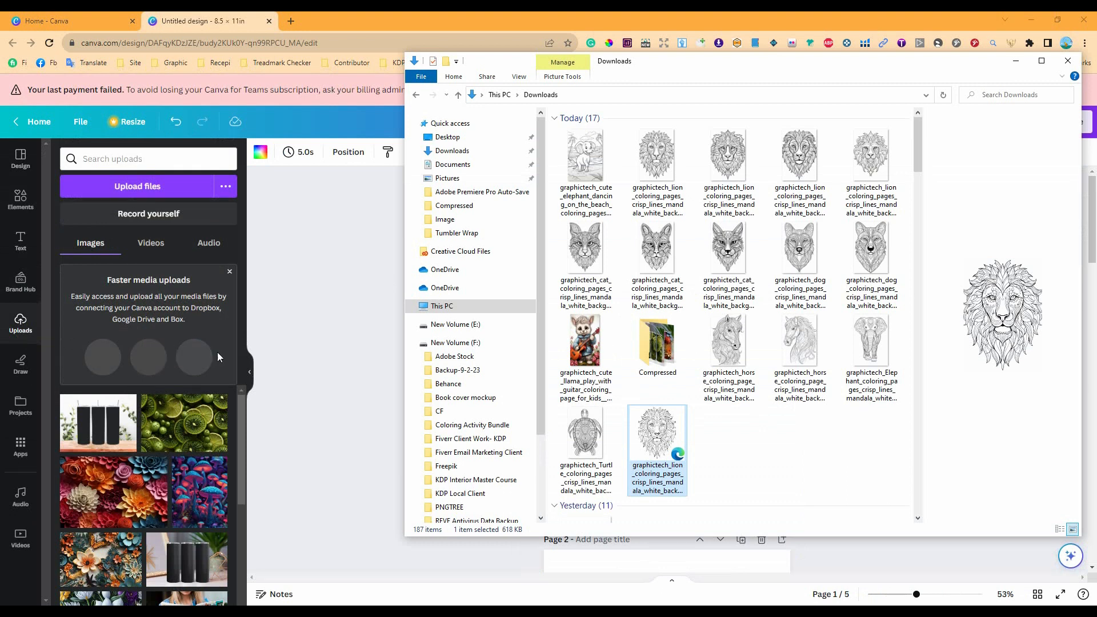
pyautogui.moveTo(671, 437); pyautogui.dragTo(111, 377)
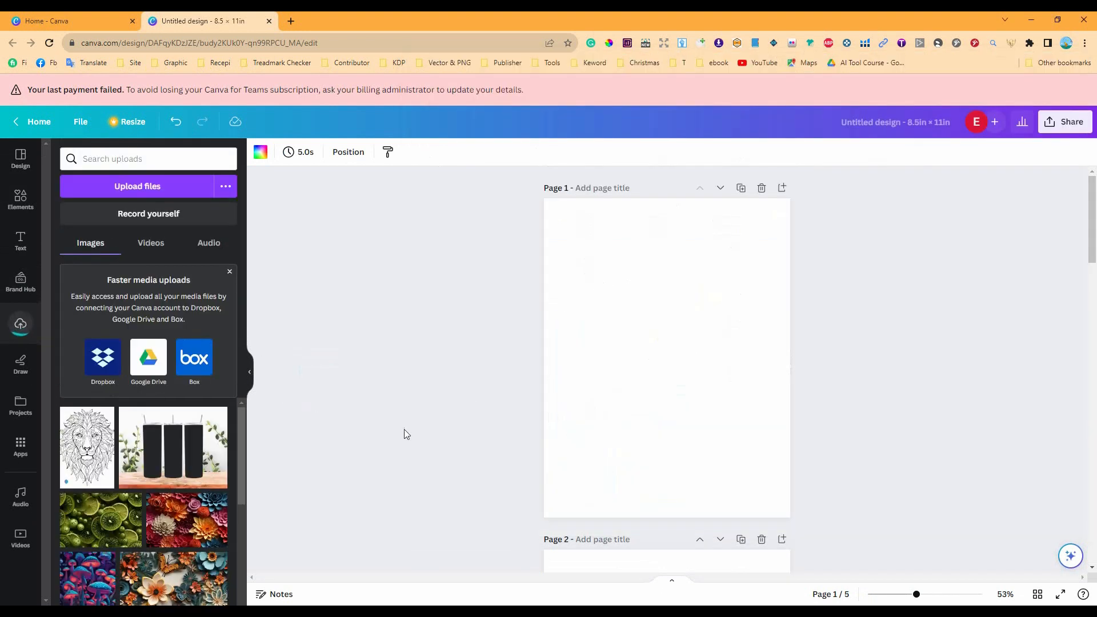
# Place the uploaded lion on page 1, enlarge it to fill most of the page and center it
pyautogui.click(89, 447)
pyautogui.moveTo(709, 296); pyautogui.dragTo(763, 215)
pyautogui.moveTo(625, 422); pyautogui.dragTo(585, 478)
pyautogui.moveTo(677, 340); pyautogui.dragTo(670, 347)
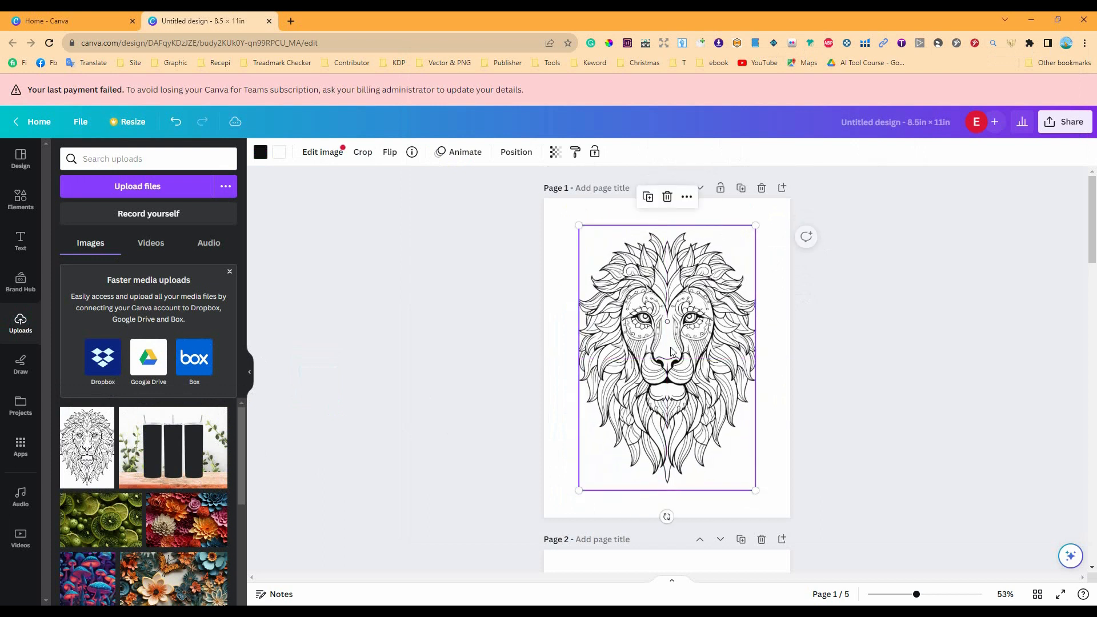
pyautogui.click(855, 364)
# Switch to Vectorizer.AI and vectorize the turtle coloring page PNG from the Downloads folder
pyautogui.scroll(-5, 612, 341)
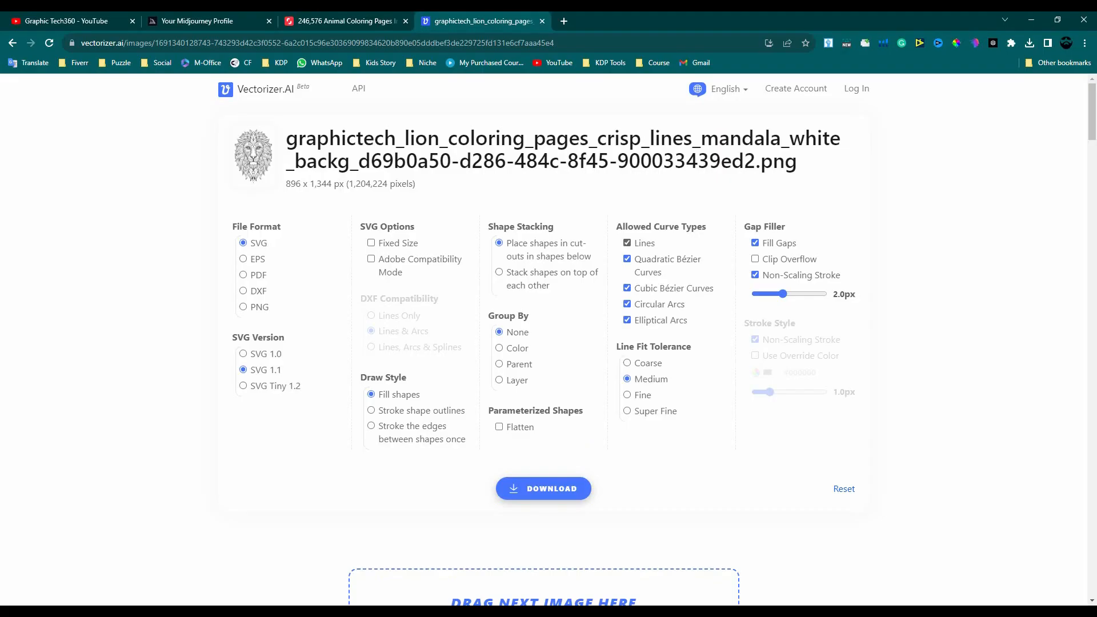
pyautogui.scroll(-4, 504, 523)
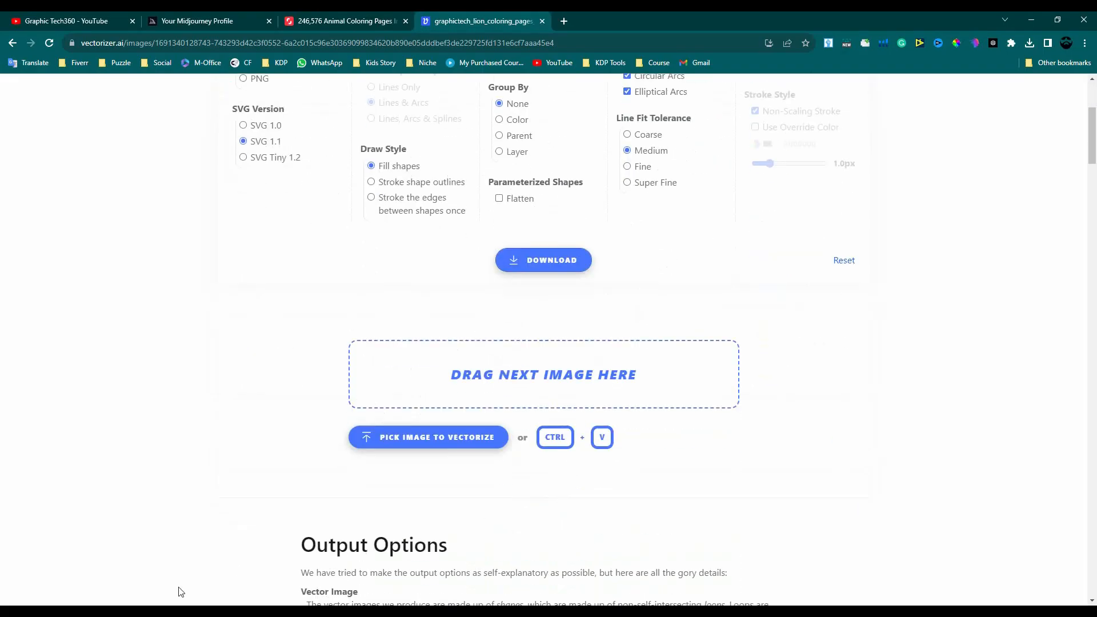
pyautogui.hotkey('alt', 'Tab')
pyautogui.moveTo(585, 434); pyautogui.dragTo(386, 382)
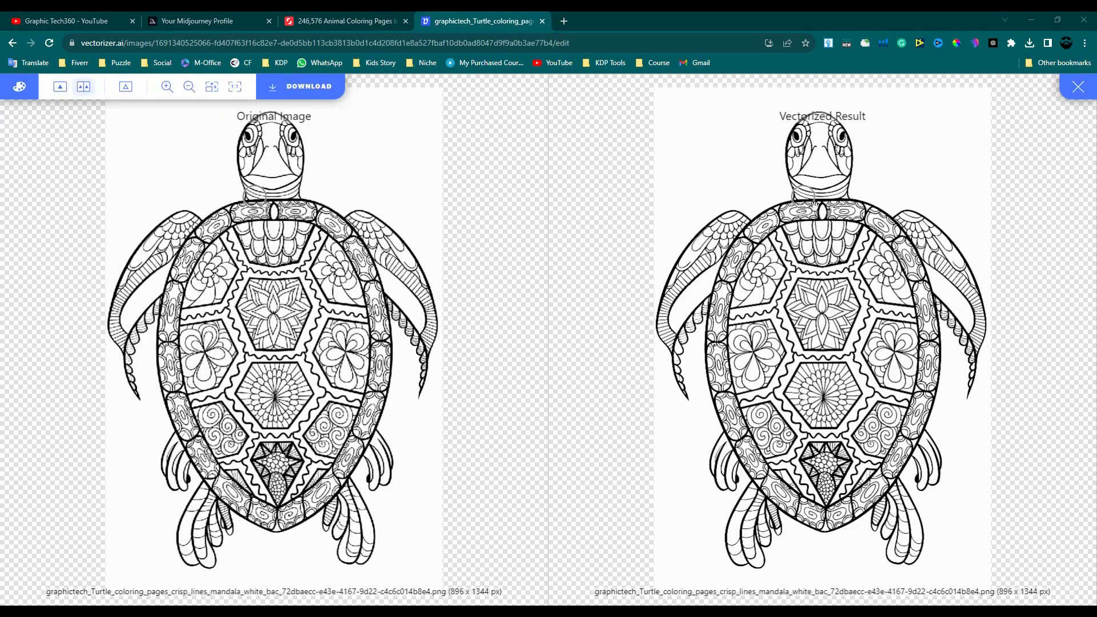
# Compare the vectorized turtle's line detail with the original and download the result as an SVG 1.1 file
pyautogui.scroll(-2, 820, 272)
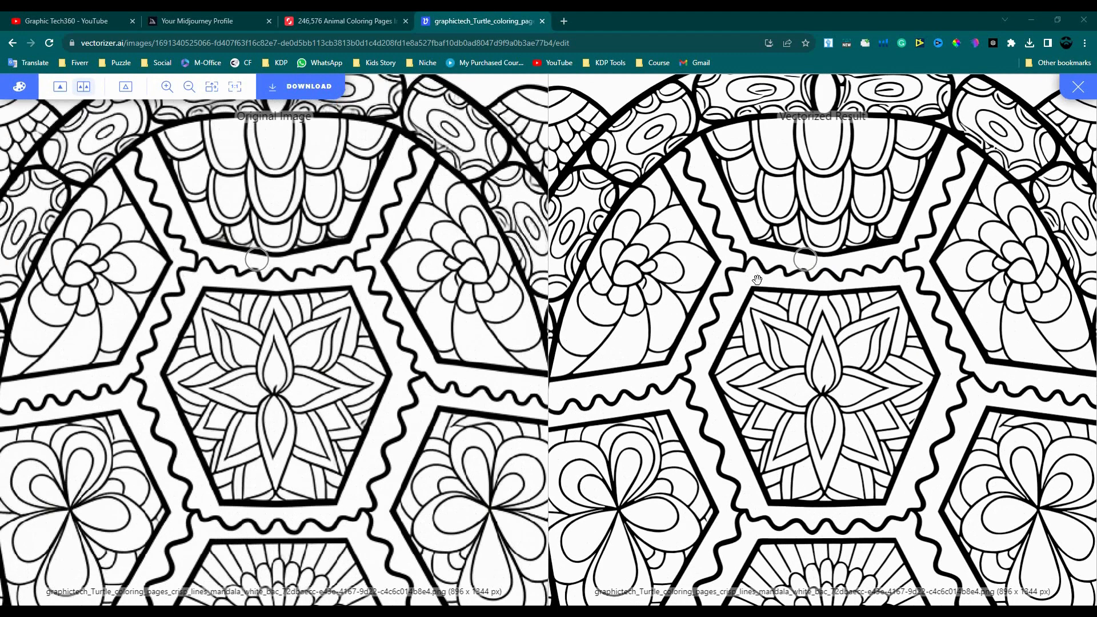
pyautogui.scroll(-4, 765, 365)
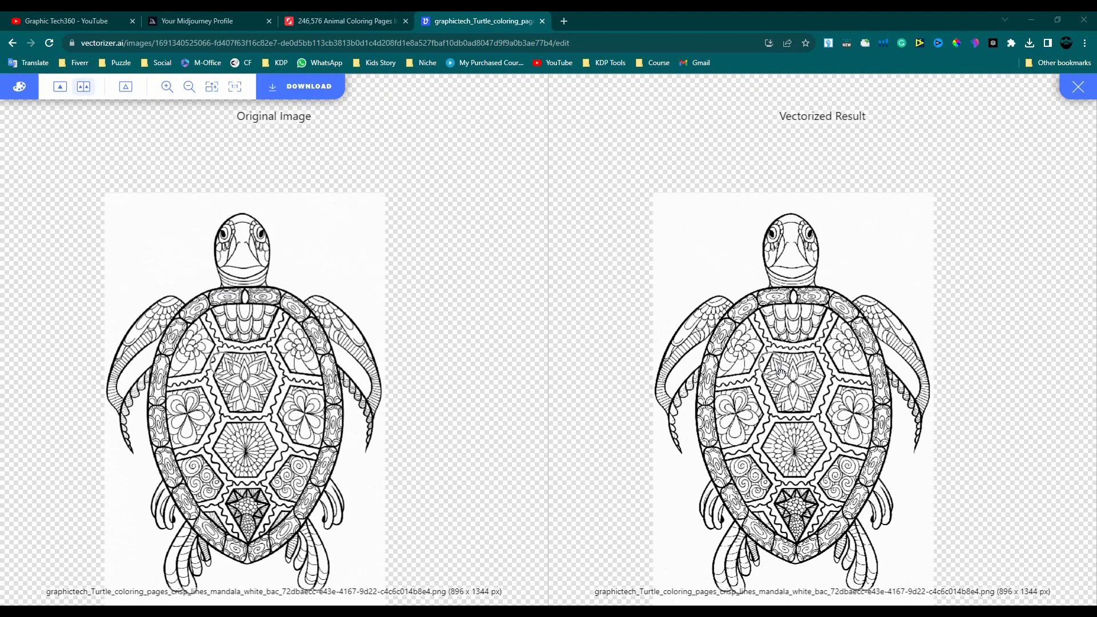
pyautogui.scroll(1, 781, 375)
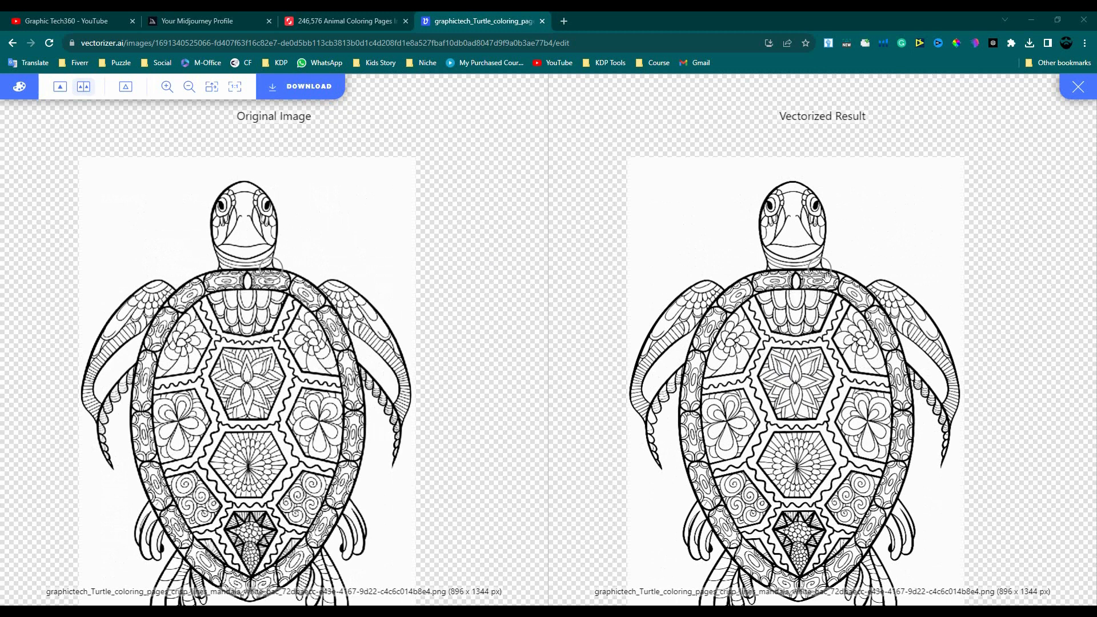
pyautogui.click(317, 91)
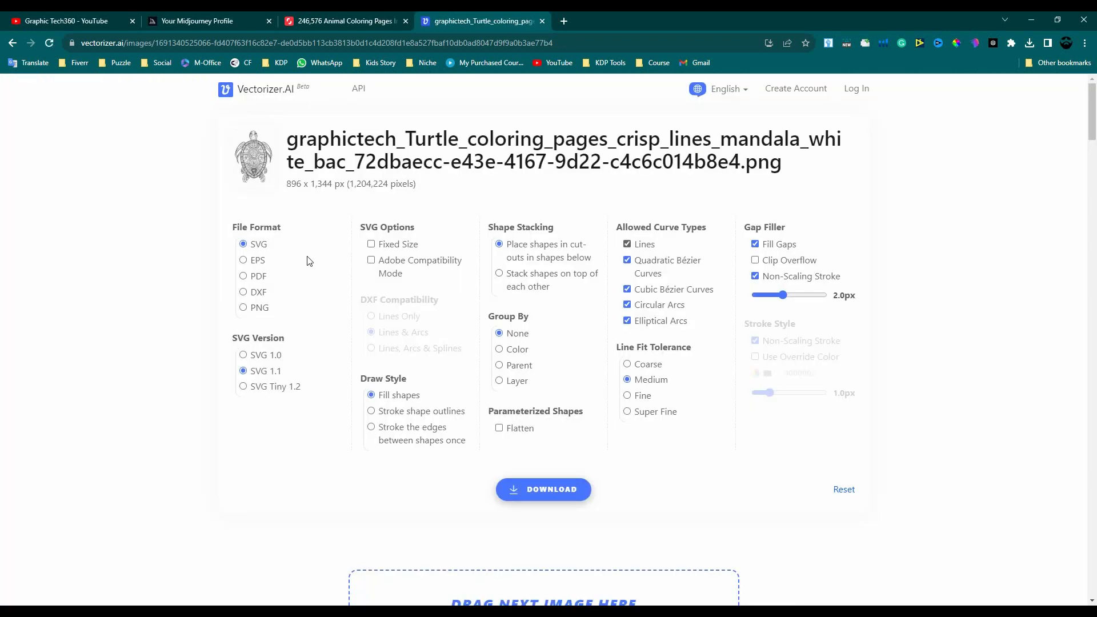
pyautogui.click(546, 496)
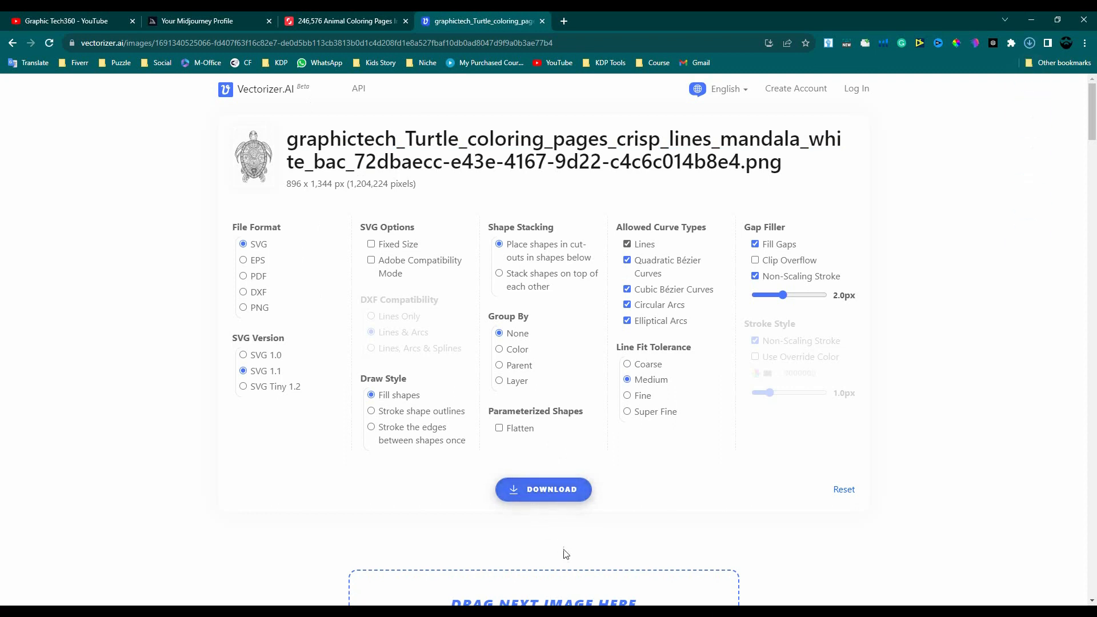
# Switch back to Canva and upload the vectorized turtle file from the Downloads folder
pyautogui.hotkey('alt', 'Tab')
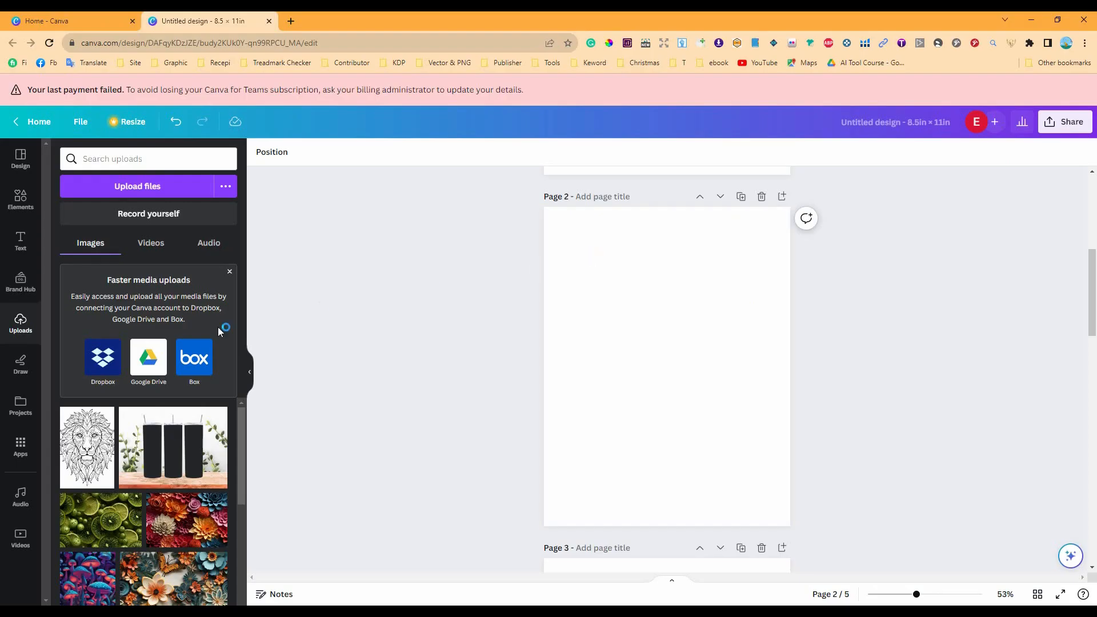
pyautogui.hotkey('alt', 'Tab')
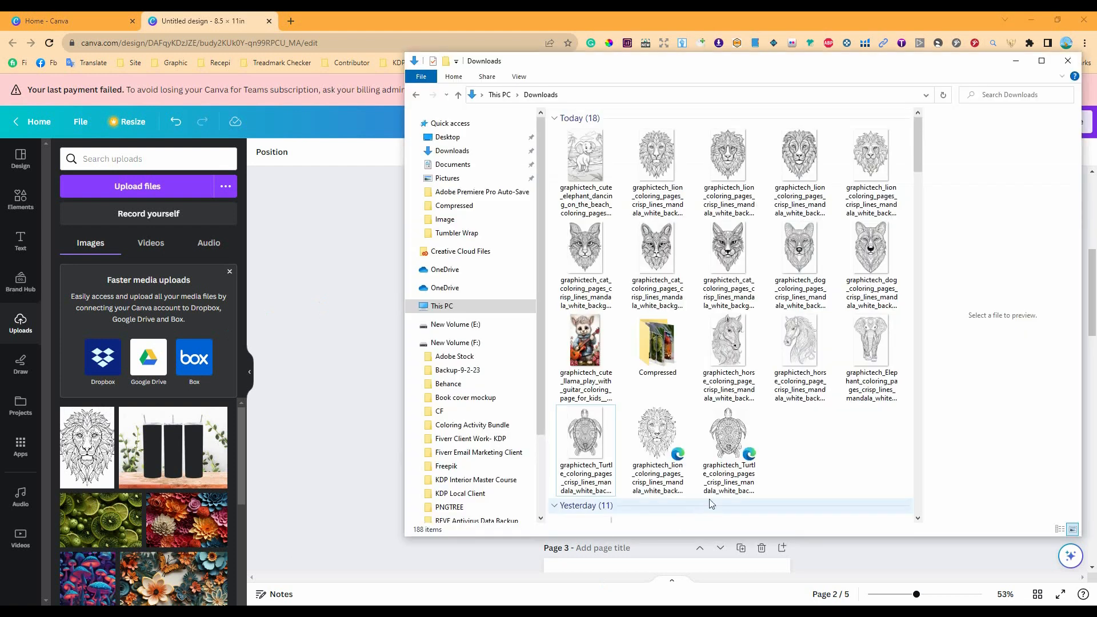
pyautogui.moveTo(733, 441); pyautogui.dragTo(154, 446)
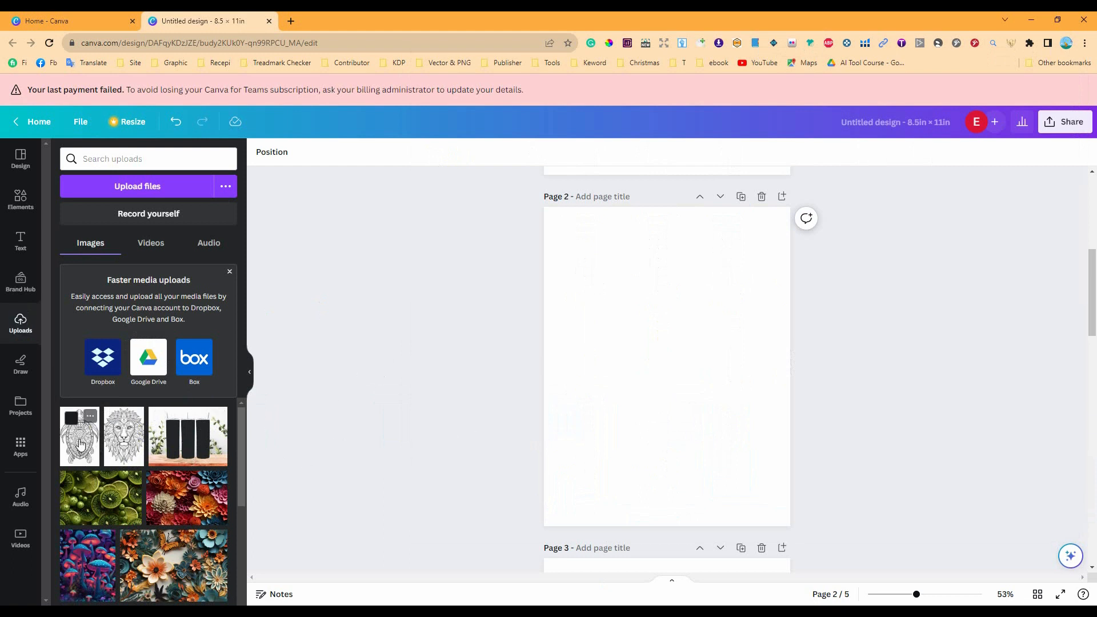
# Place the uploaded turtle on page 2, enlarge it to fill most of the page and center it
pyautogui.click(81, 444)
pyautogui.moveTo(709, 302); pyautogui.dragTo(753, 236)
pyautogui.moveTo(625, 430); pyautogui.dragTo(579, 497)
pyautogui.moveTo(677, 370); pyautogui.dragTo(676, 366)
pyautogui.click(875, 344)
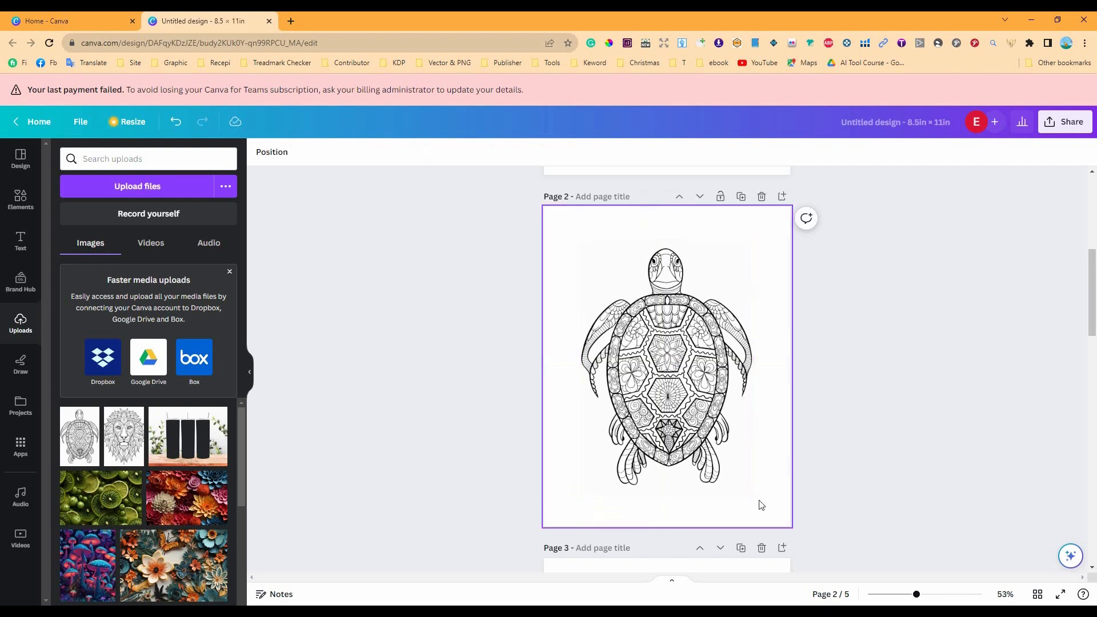
# Download all five pages as PDF Print with the RGB color profile, saved as Untitled design.pdf in Downloads\Documents
pyautogui.click(1060, 124)
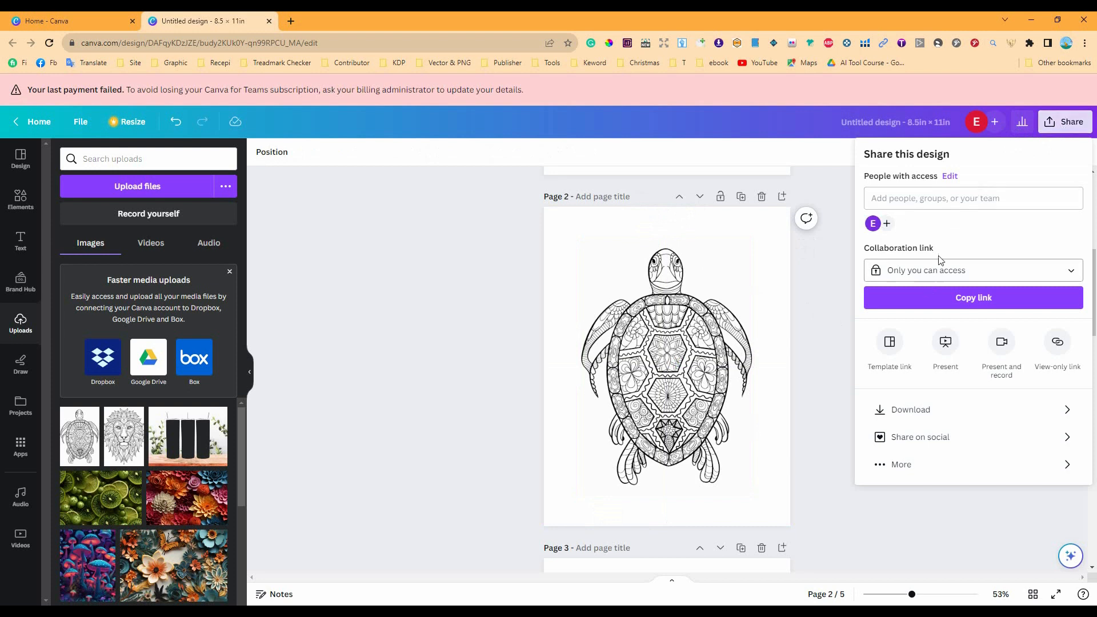
pyautogui.click(927, 408)
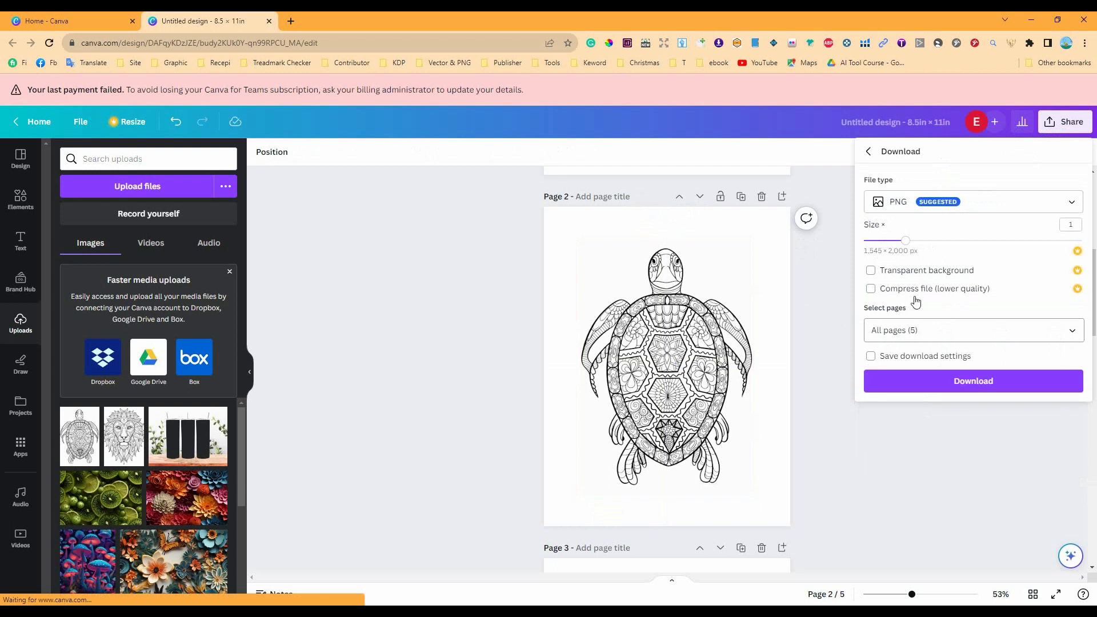
pyautogui.click(1040, 205)
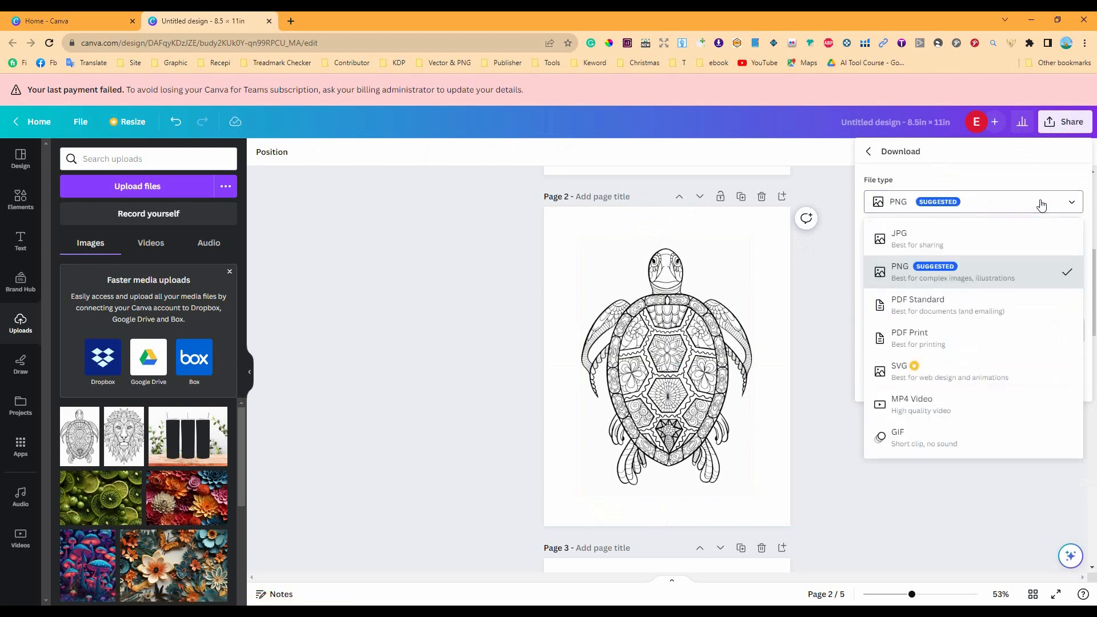
pyautogui.click(910, 337)
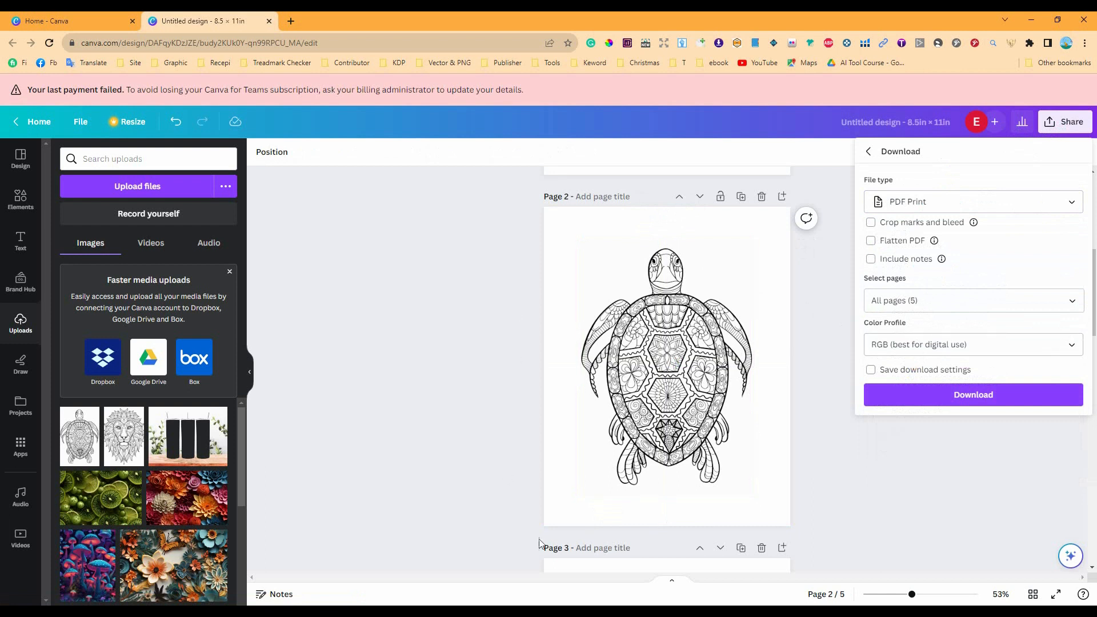
pyautogui.click(980, 400)
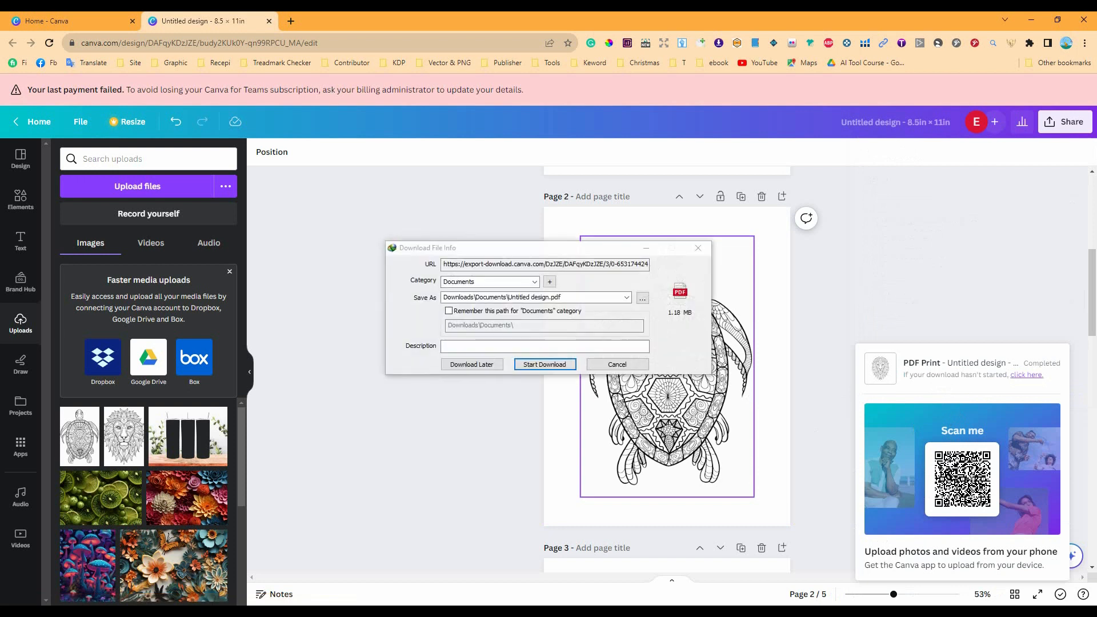
pyautogui.click(536, 365)
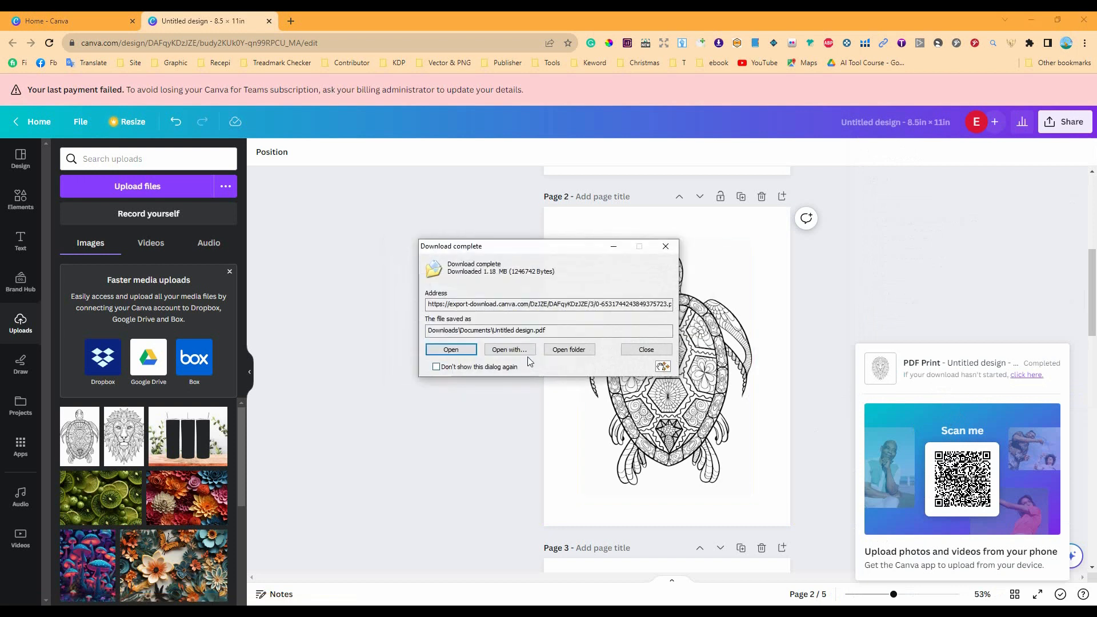
# Open Untitled design.pdf from its download folder and review the lion and turtle pages
pyautogui.click(564, 353)
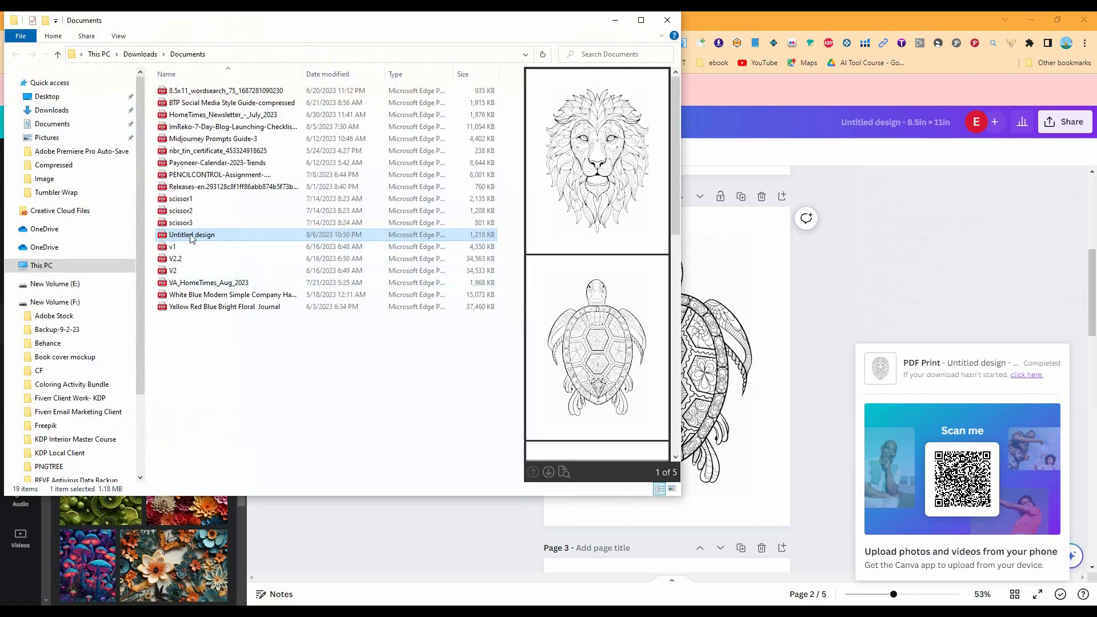
pyautogui.doubleClick(190, 235)
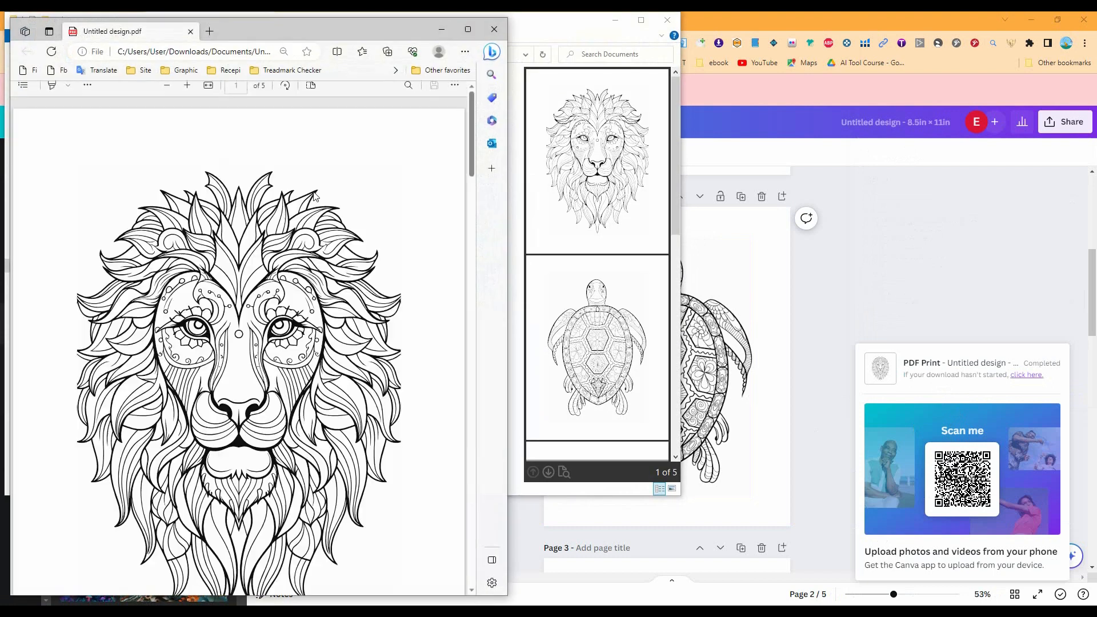
pyautogui.scroll(-10, 248, 383)
pyautogui.scroll(5, 250, 394)
pyautogui.scroll(5, 249, 394)
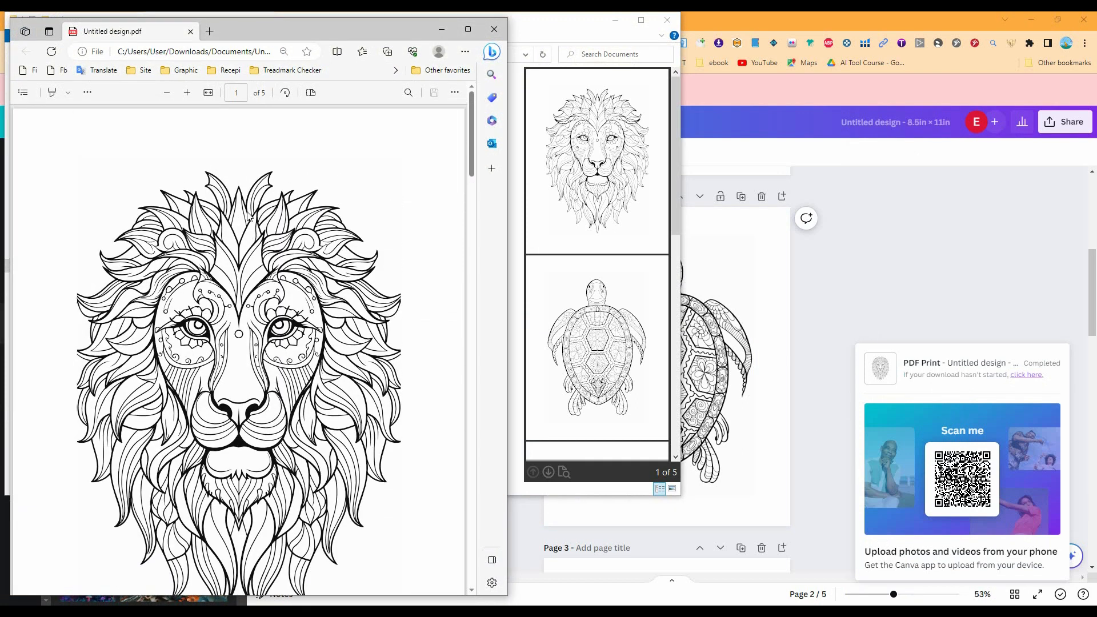
pyautogui.scroll(-4, 244, 402)
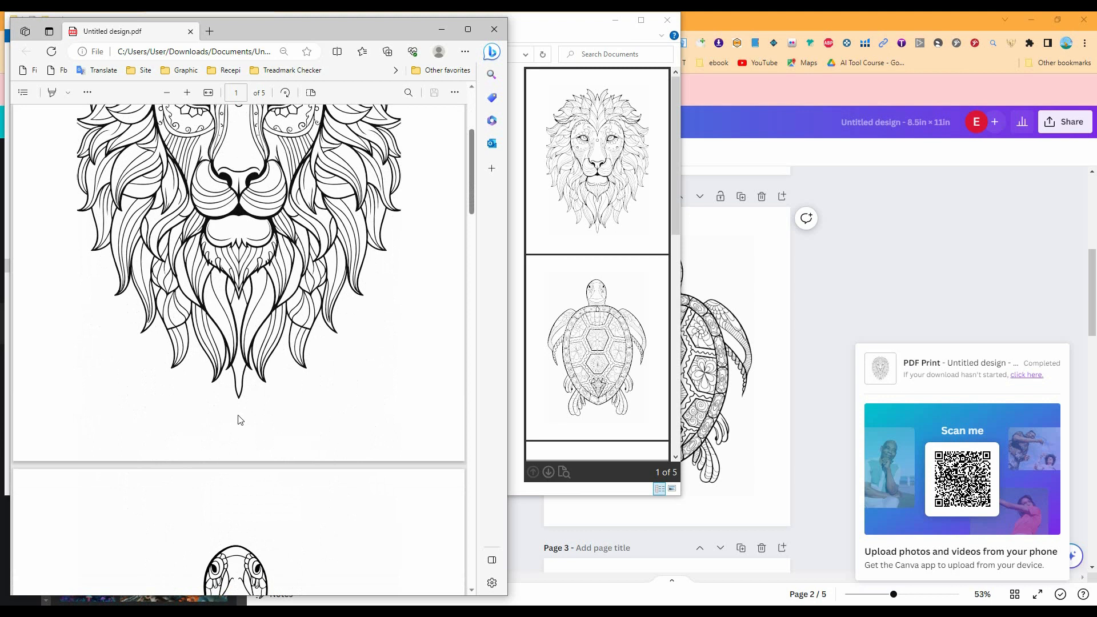
pyautogui.scroll(-3, 240, 420)
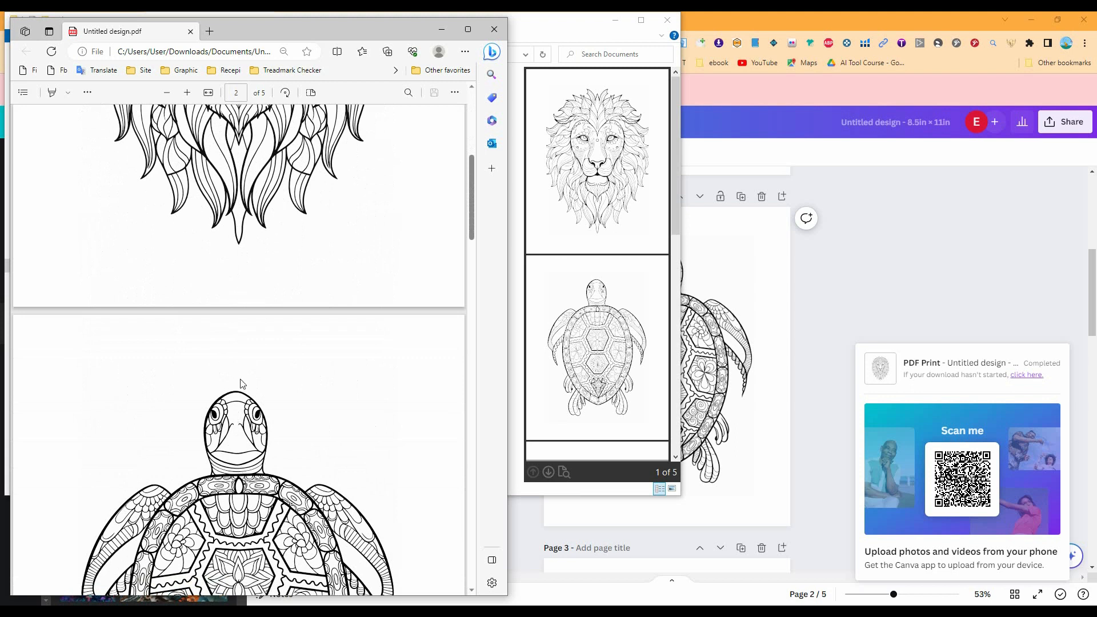
# Review the exported PDF from the turtle page to page 3, close it and minimize the Documents folder window
pyautogui.scroll(-7, 238, 415)
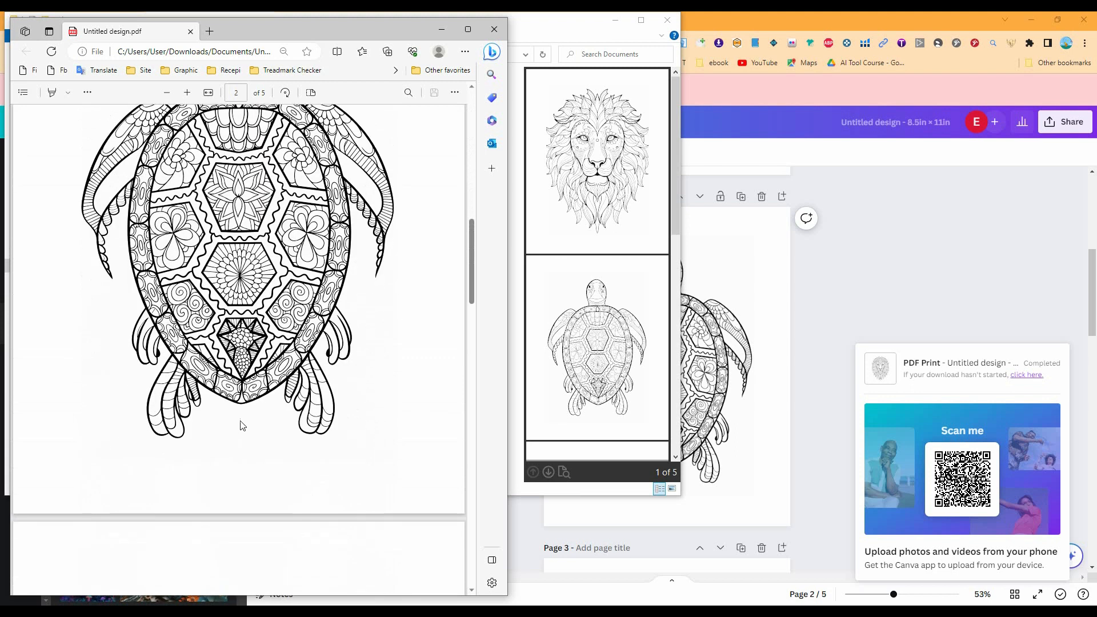
pyautogui.scroll(-6, 243, 421)
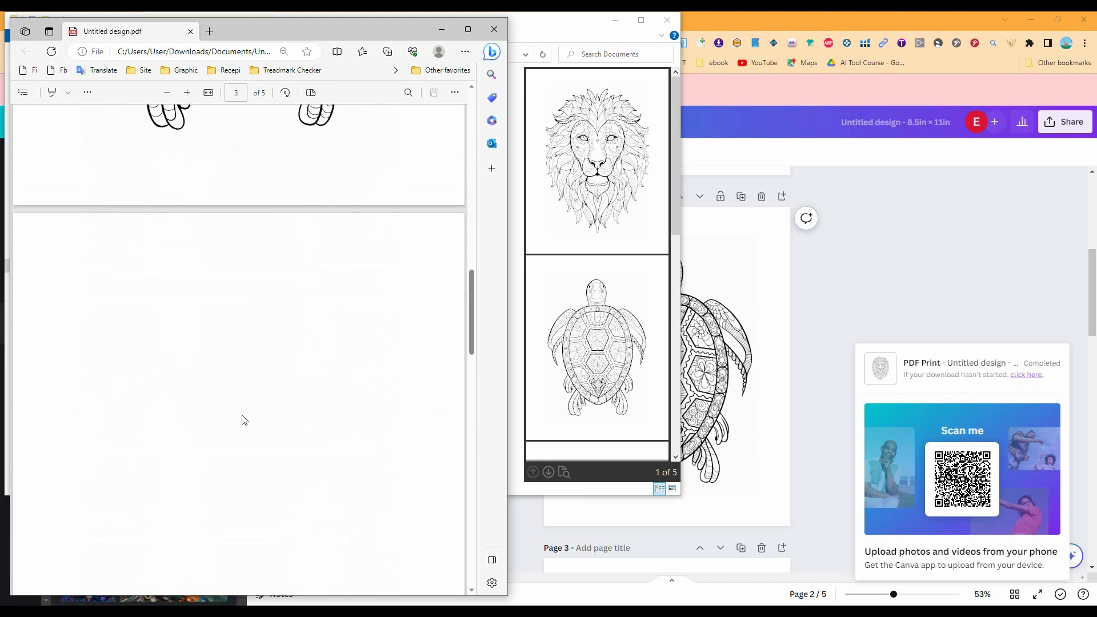
pyautogui.click(494, 29)
pyautogui.click(615, 20)
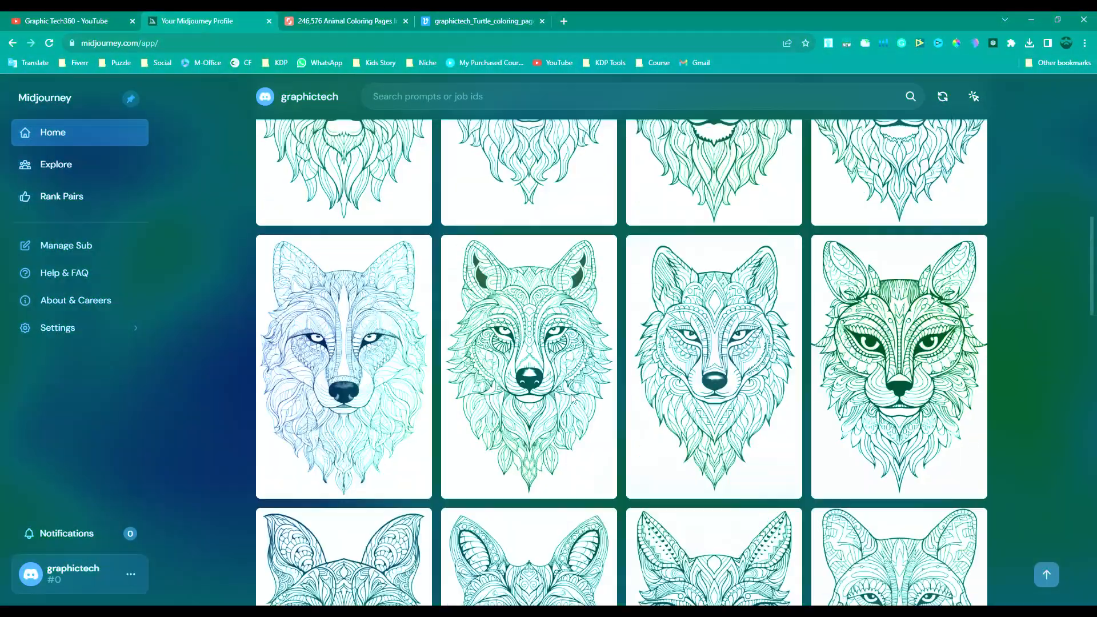
# Look through the wolf and fox mandala images in the Midjourney gallery and switch to the Graphic Tech360 YouTube channel
pyautogui.scroll(-3, 576, 400)
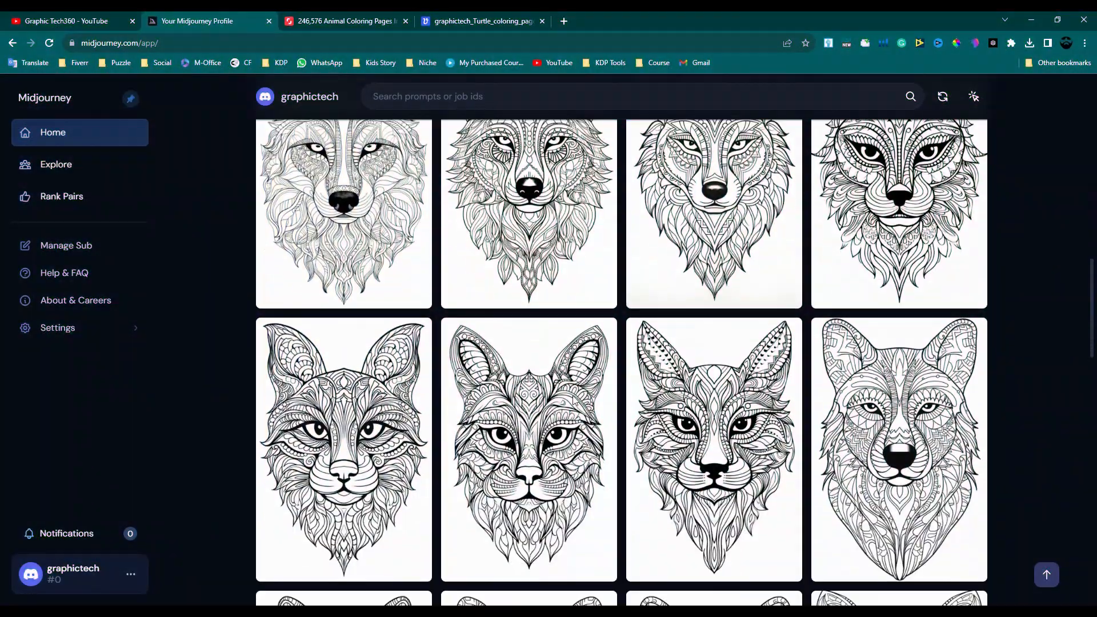
pyautogui.scroll(-1, 577, 402)
pyautogui.scroll(4, 577, 401)
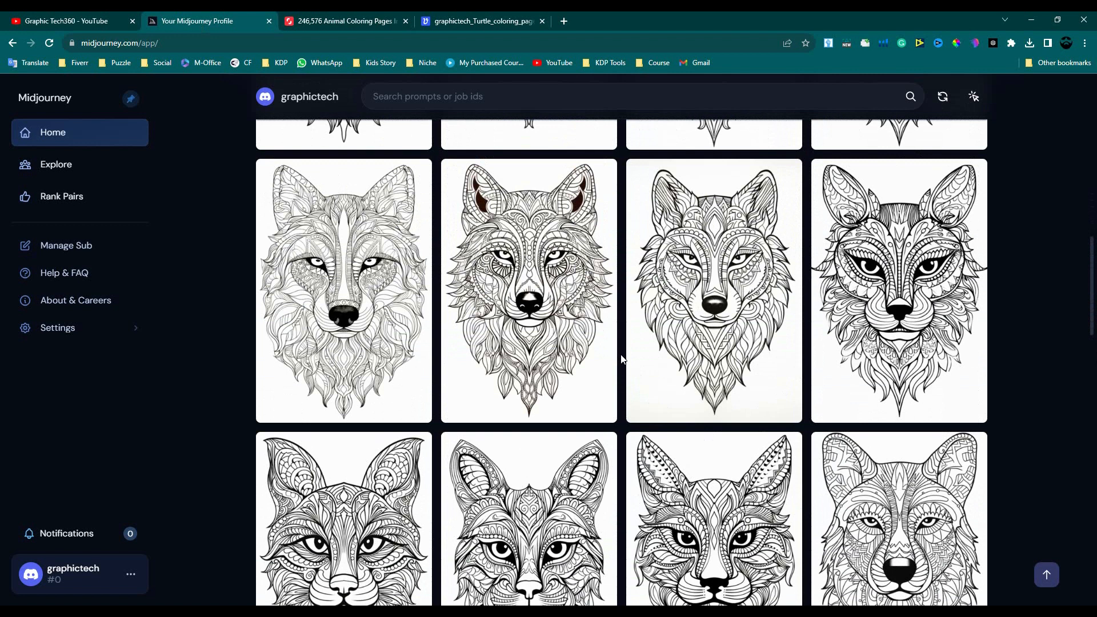
pyautogui.click(64, 26)
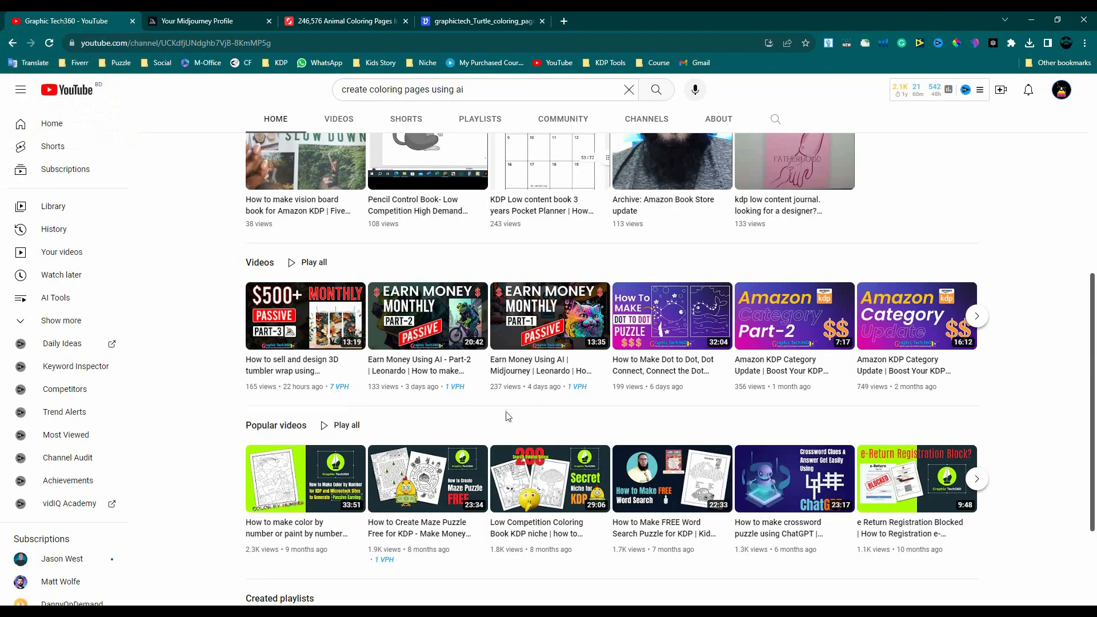